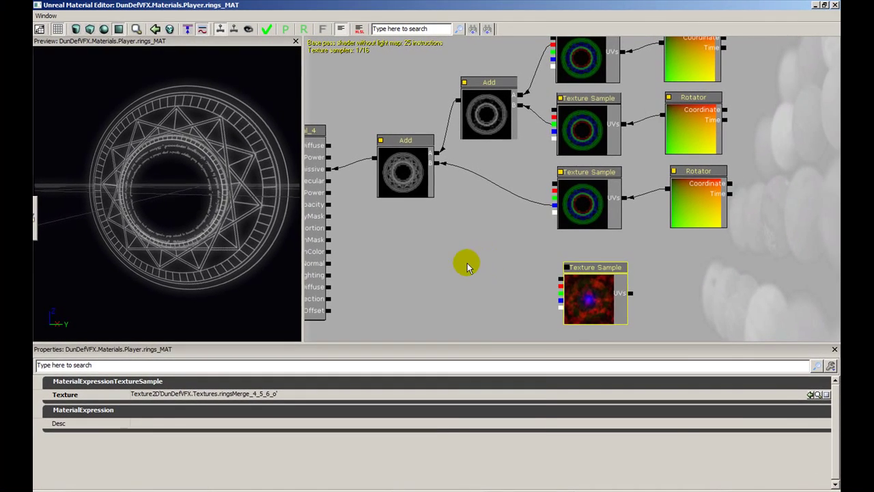
right_click(467, 263)
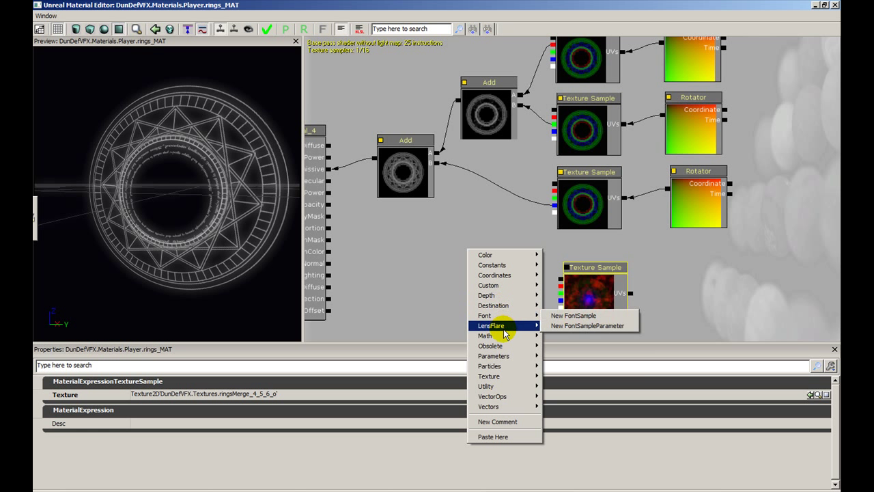
mouse_move(506, 326)
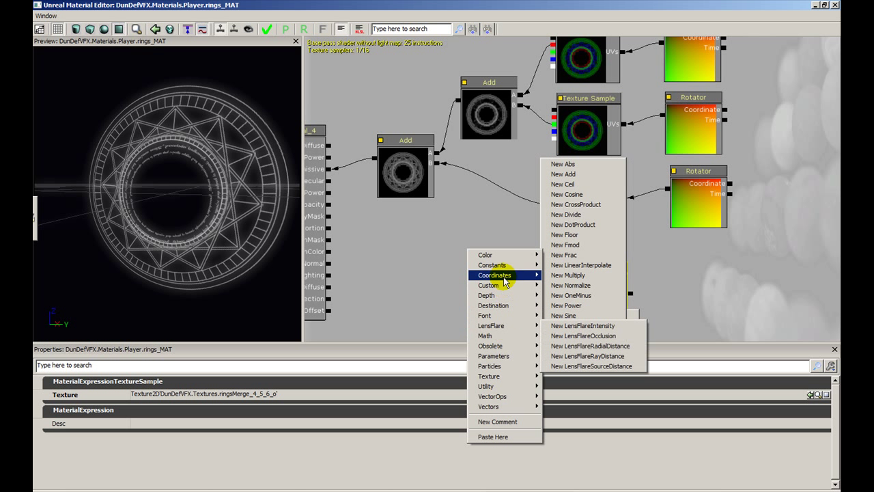
left_click(439, 189)
- Duplicate the Add node that feeds Emissive and place the copy below the original
left_click(425, 180)
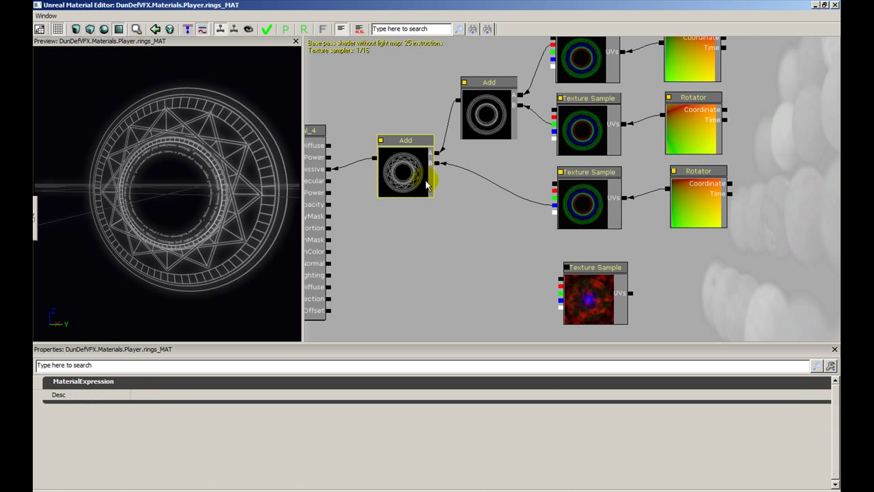
key("ctrl+c")
key("ctrl+v")
left_click_drag(431, 192, 415, 271)
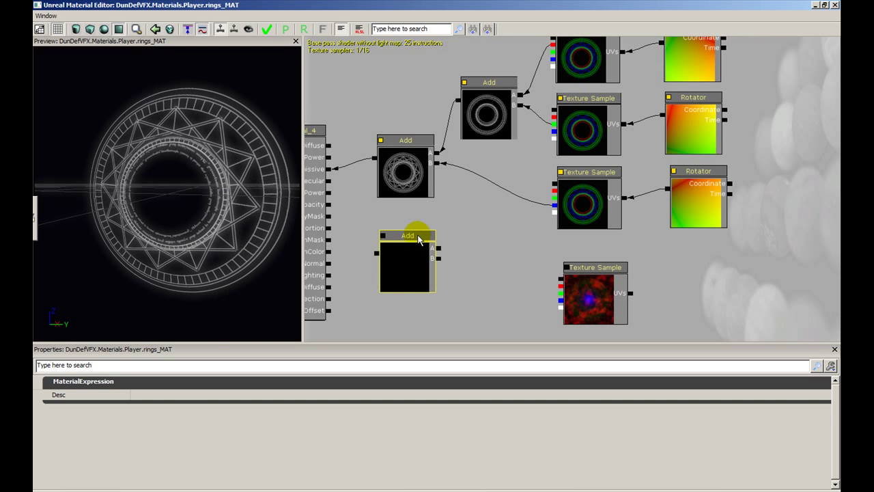
left_click_drag(491, 229, 468, 286)
- Select the original Add, ring Texture Sample and Rotator nodes and shift the group away from the copied Add node
left_click_drag(722, 289, 400, 88, "ctrl+alt")
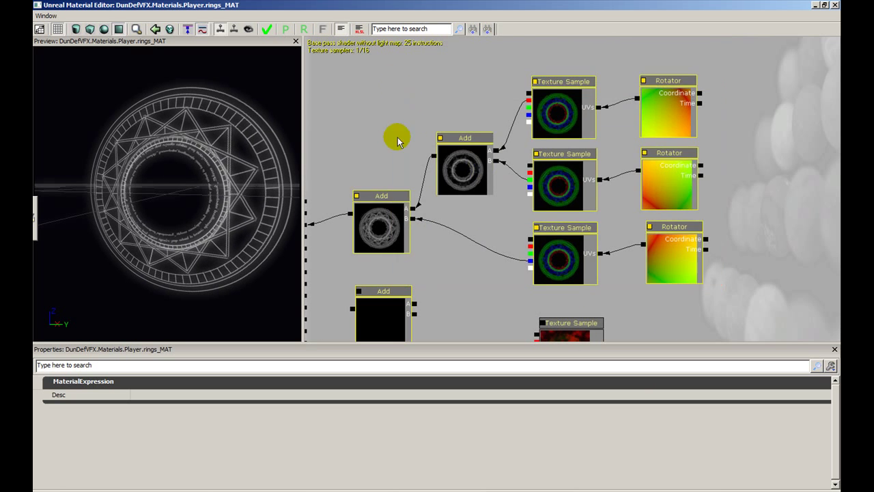
left_click_drag(379, 239, 537, 194)
left_click(540, 260)
left_click_drag(539, 260, 505, 169)
- Wire the new Add node between the ring Add output, the new Texture Sample's green channel and the material's Emissive input
left_click_drag(491, 297, 478, 221)
left_click_drag(426, 195, 517, 276)
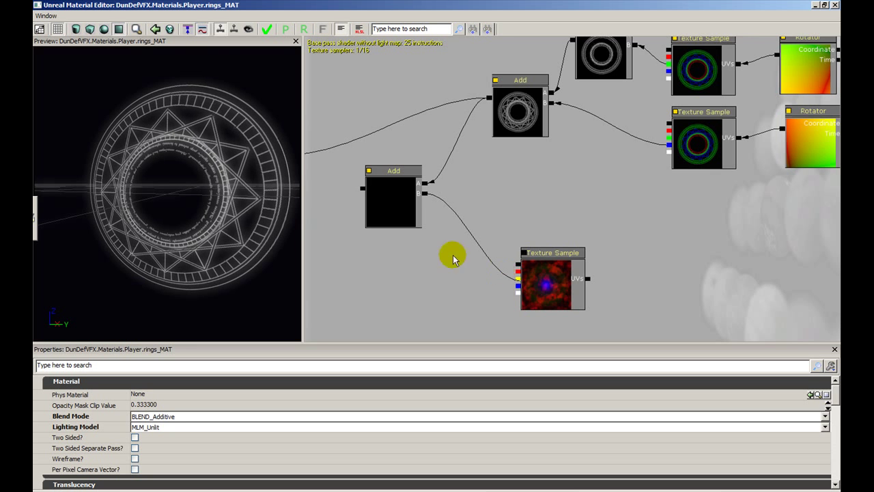
left_click_drag(425, 243, 525, 268)
left_click_drag(473, 202, 396, 171)
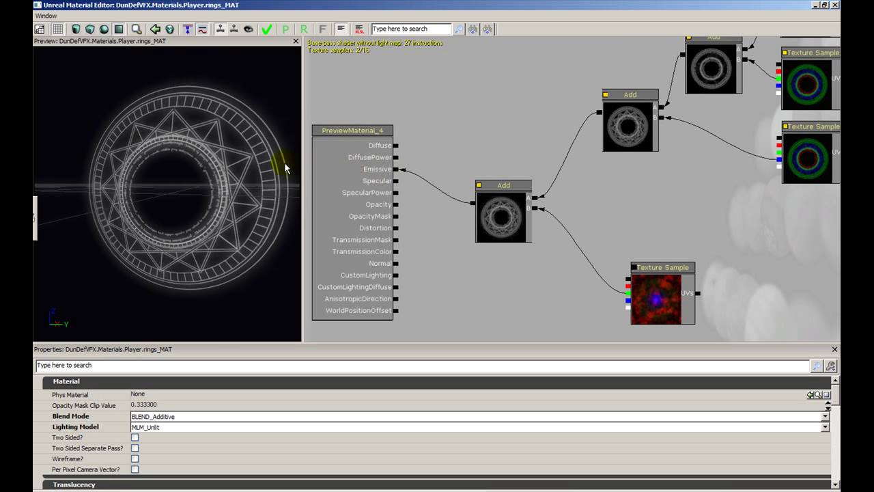
left_click_drag(251, 149, 217, 164)
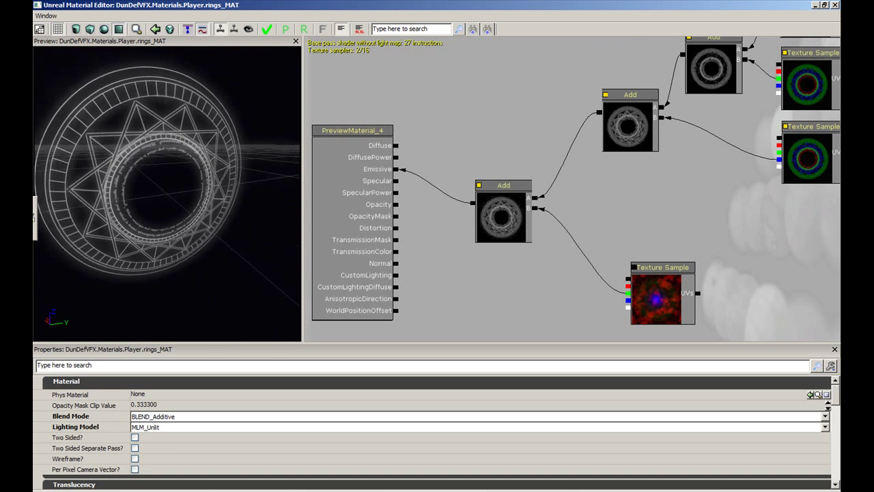
- Insert a Multiply node before the ringsMerge_4_5_6_o Texture Sample and connect its B input to the texture's green channel
left_click(658, 295)
left_click_drag(657, 296, 675, 308, "ctrl")
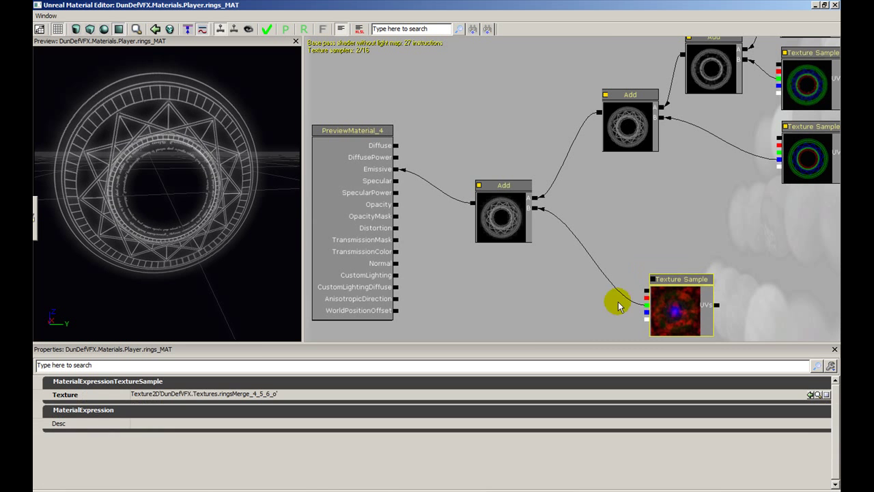
left_click_drag(482, 241, 392, 160)
right_click(459, 197)
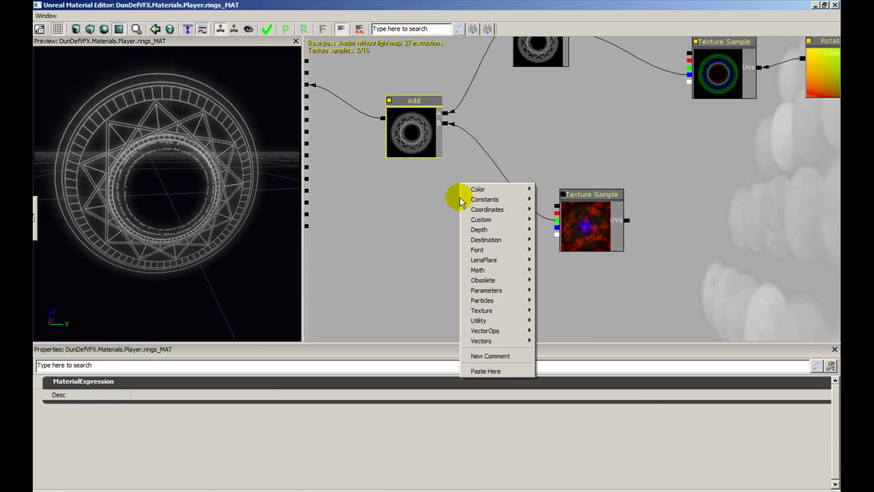
mouse_move(471, 270)
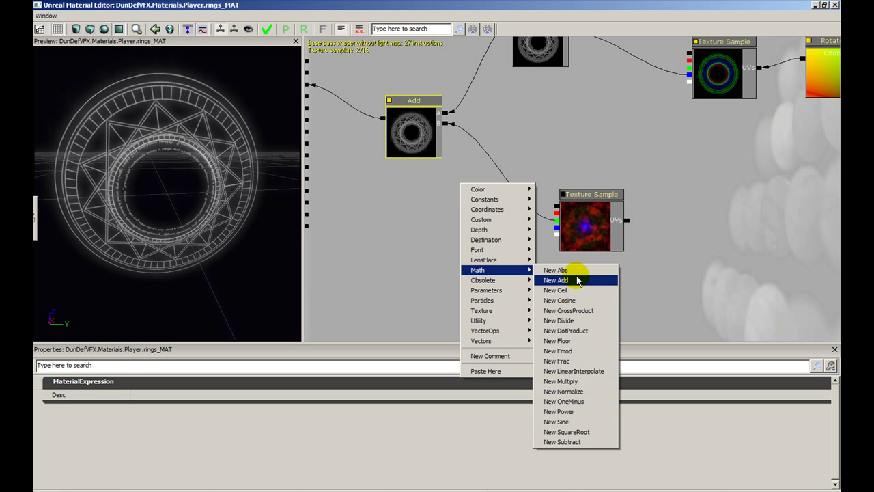
left_click(594, 380)
left_click_drag(488, 224, 495, 213, "ctrl")
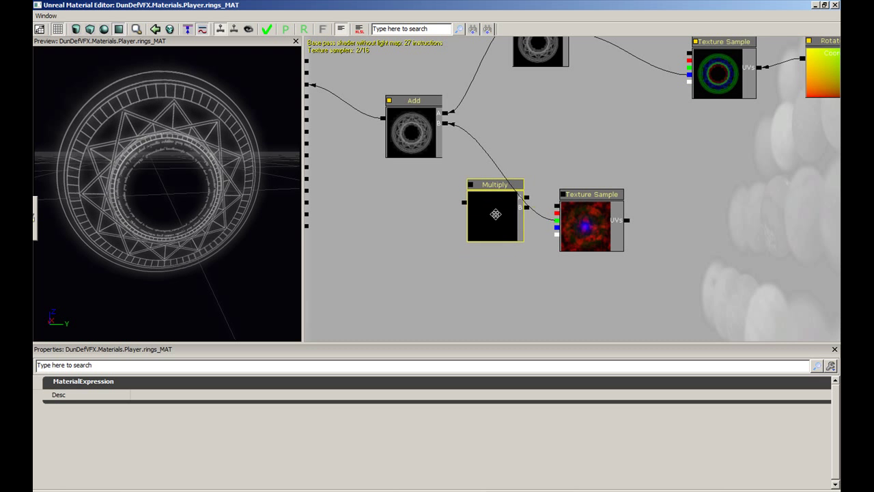
left_click_drag(556, 220, 529, 208)
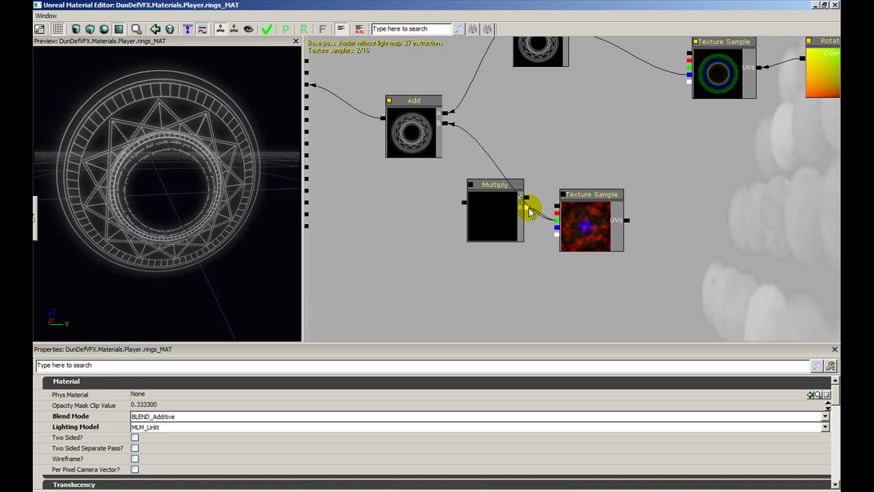
- Add a Constant with an R value of 5 and connect it to the Multiply node's A input
right_click(576, 130)
mouse_move(589, 146)
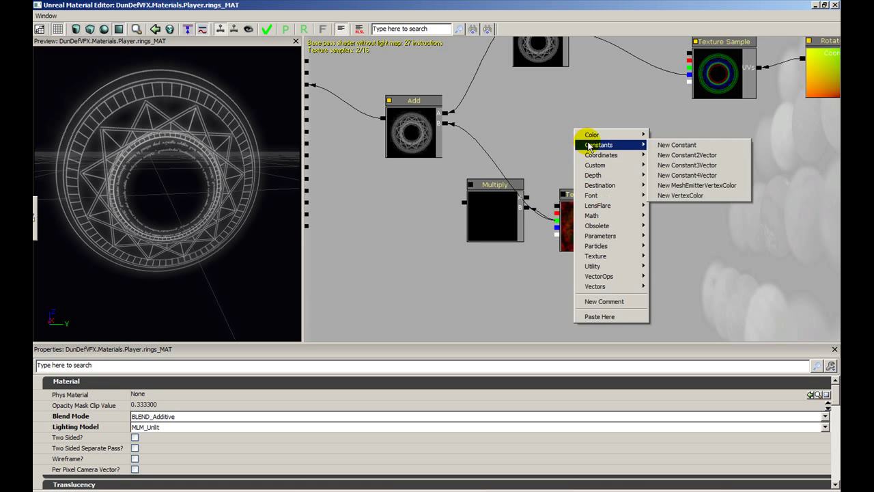
left_click(660, 145)
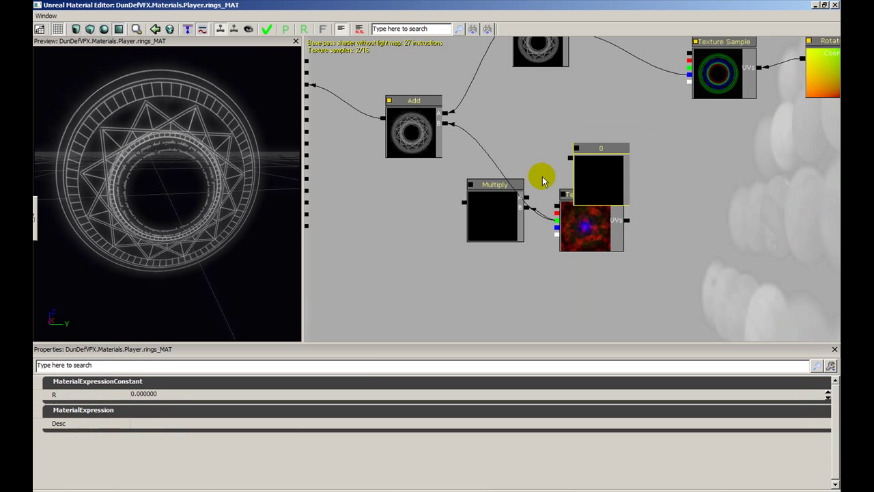
left_click_drag(526, 197, 577, 147)
left_click(199, 376)
left_click(189, 395)
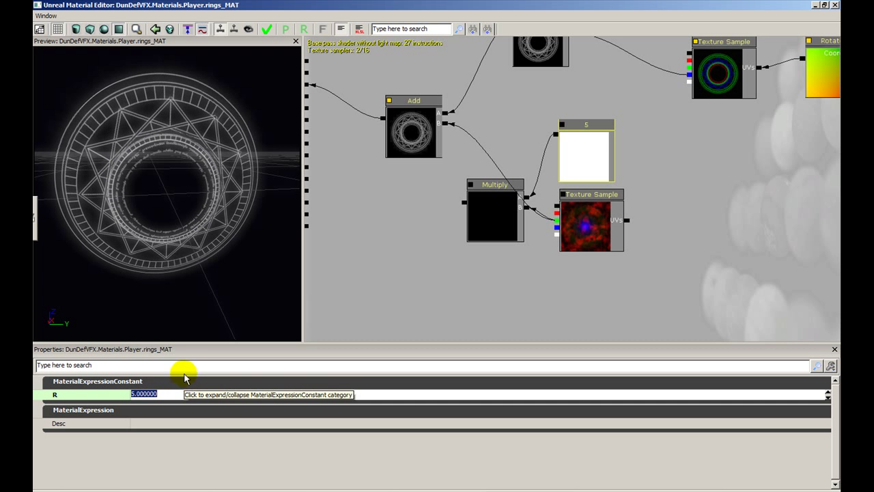
- Connect the Multiply output to the last Add node's B input and move the Multiply node up slightly
left_click(461, 207)
left_click_drag(462, 208, 445, 129)
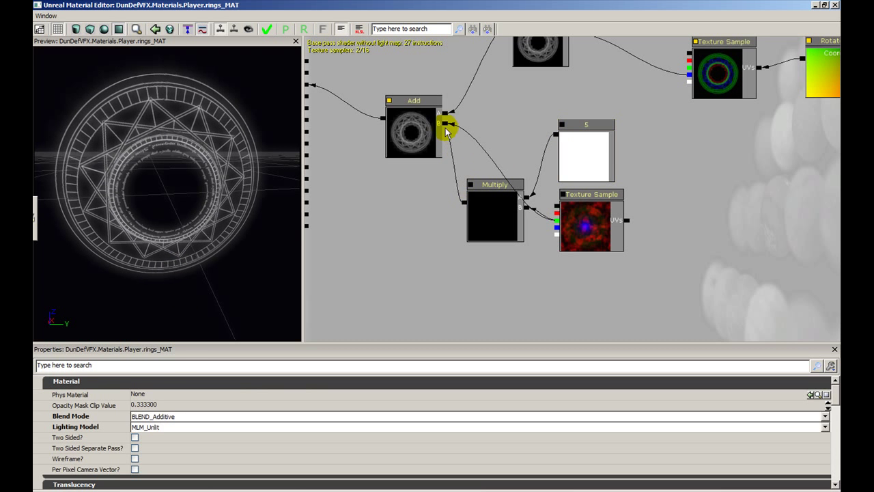
left_click(491, 190)
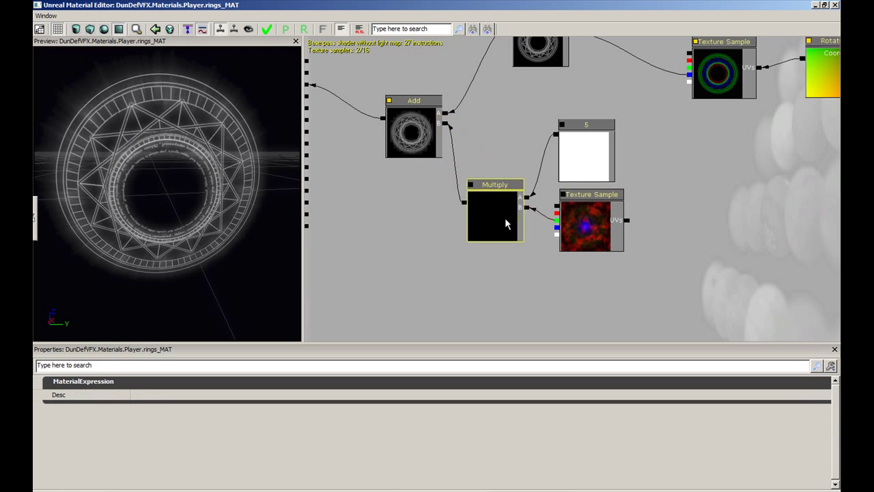
left_click_drag(490, 191, 492, 161, "ctrl")
- Lower the R value of the Constant feeding the Multiply node to 1.5
left_click(571, 171)
left_click(166, 395)
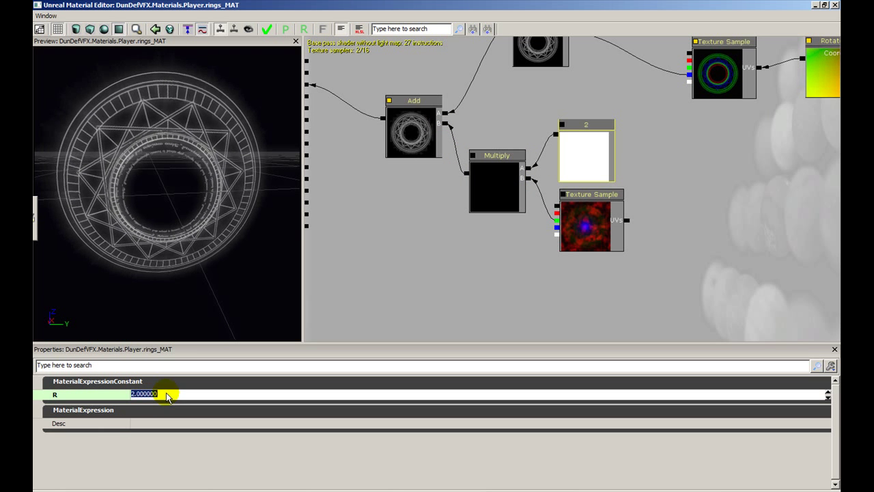
type("4")
key("Return")
type("5")
key("Return")
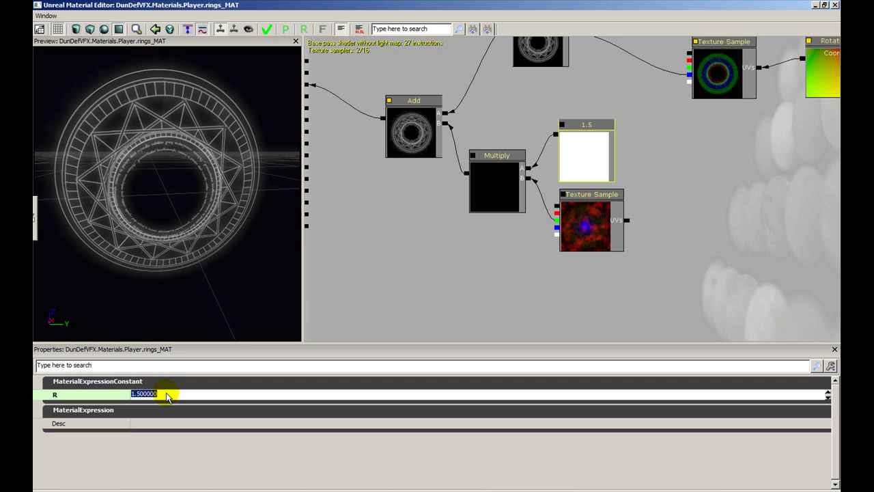
mouse_move(104, 102)
left_mouse_down()
mouse_move(164, 113)
mouse_move(120, 171)
mouse_move(109, 105)
left_mouse_up()
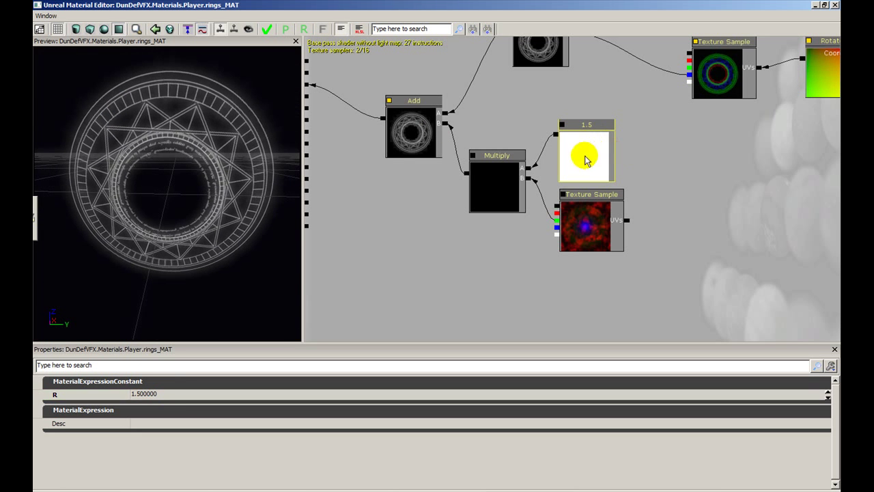
- Duplicate the third ring's Rotator, place the copy beside the red-and-blue Texture Sample and connect it to that texture's UVs
left_click_drag(581, 152, 599, 158)
left_click_drag(676, 193, 553, 271)
left_click(686, 152)
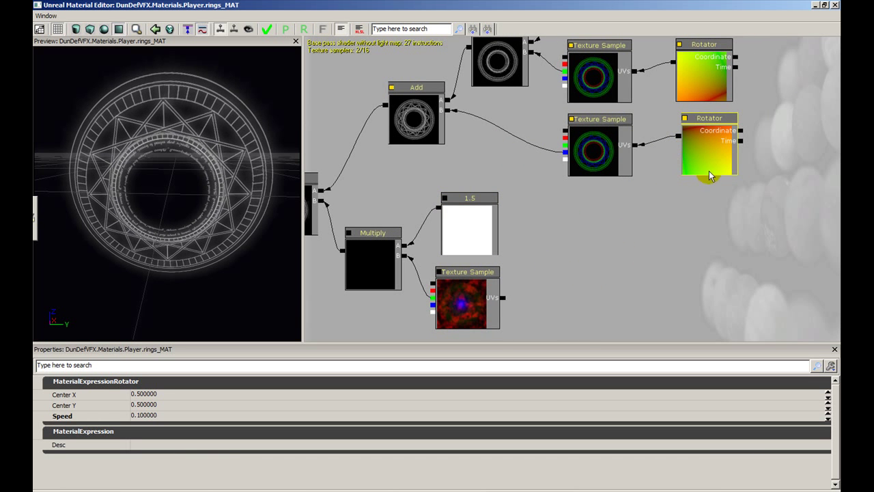
key("ctrl+w")
left_click_drag(710, 168, 556, 304, "ctrl")
left_click(558, 319)
- Set the copied Rotator's Speed to -0.3
left_click(197, 418)
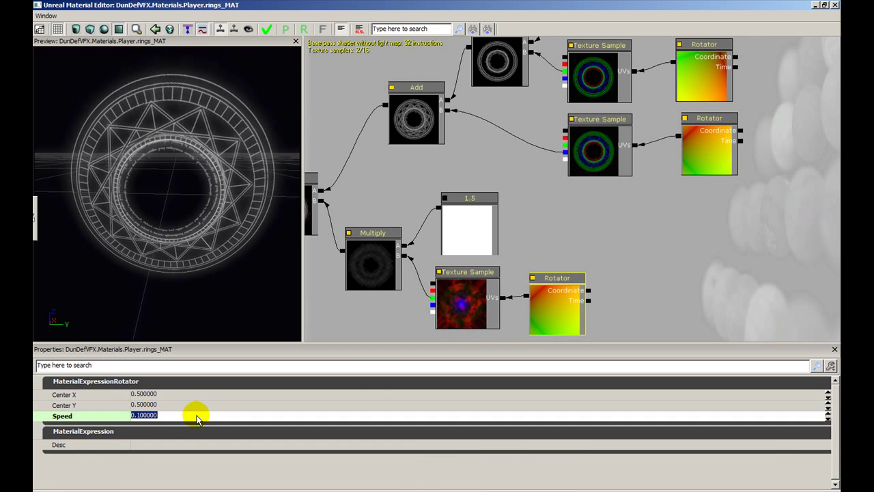
type("-0.7")
key("Return")
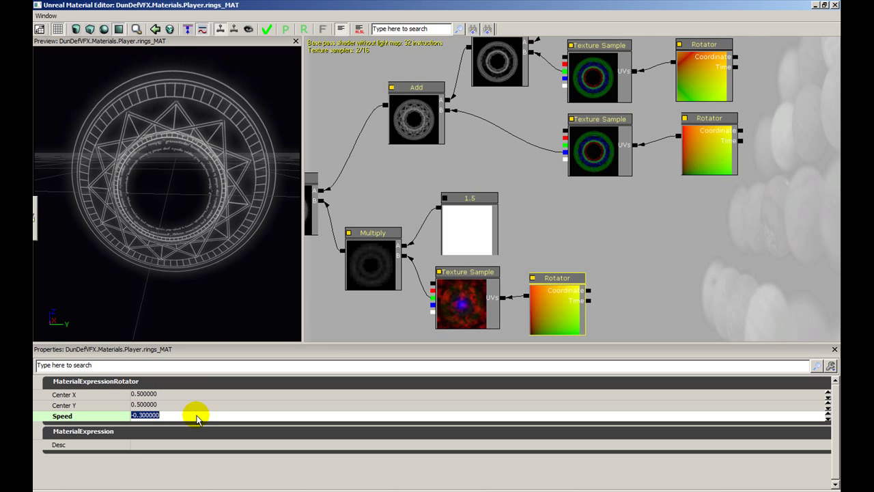
left_click_drag(581, 237, 679, 172)
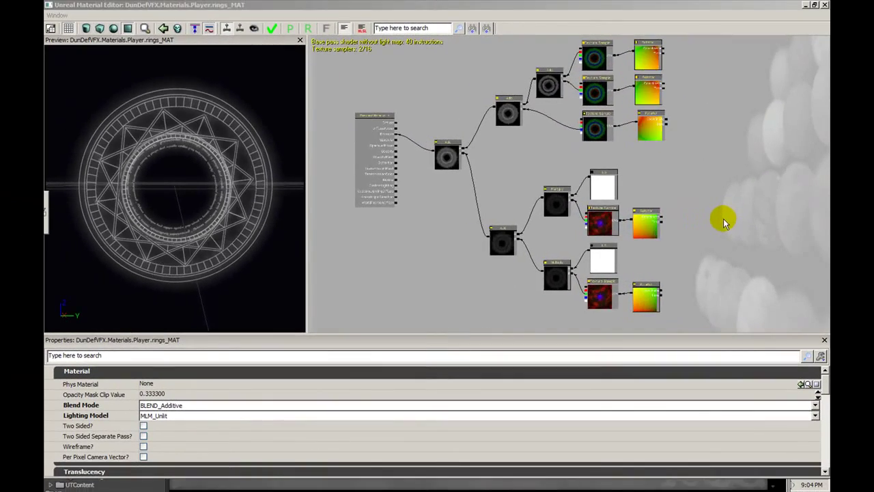
- Move the third ringsMerge_1_2_3_o Texture Sample and its Rotator down, away from the two ring samples above
left_click_drag(722, 219, 676, 293)
left_click(553, 208)
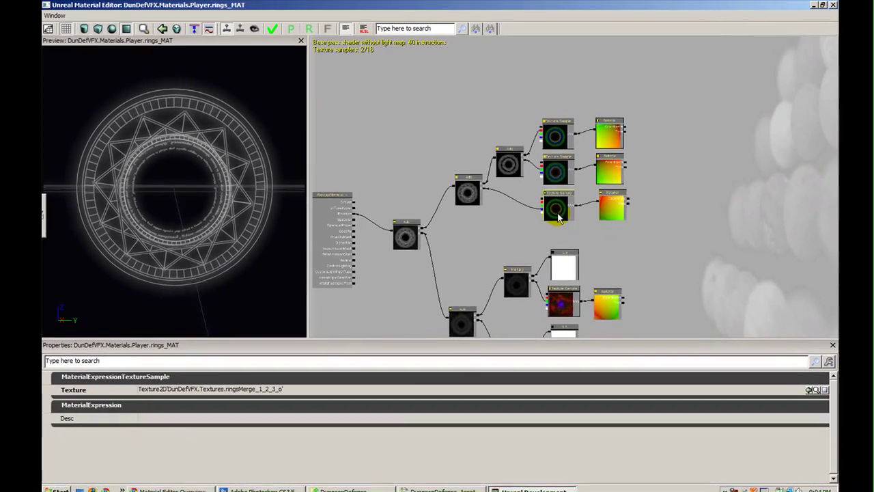
scroll(562, 217, "up", 3)
scroll(565, 217, "up", 3)
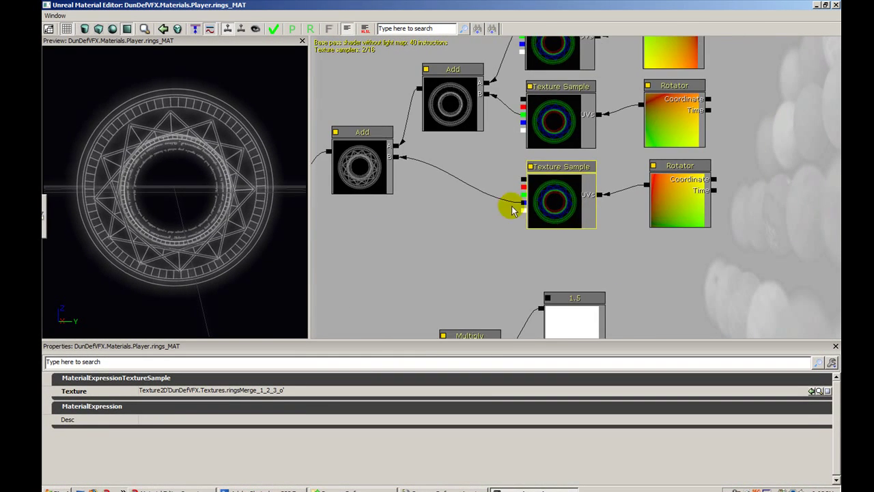
left_click_drag(482, 211, 583, 259)
left_click_drag(731, 285, 555, 166)
left_click_drag(572, 164, 418, 316, "ctrl")
scroll(601, 225, "down", 5)
left_click_drag(450, 204, 506, 307, "ctrl")
left_click_drag(578, 127, 556, 271)
scroll(555, 271, "down", 1)
scroll(506, 285, "up", 2)
- Add a Multiply node next to the third ring's Texture Sample
right_click(491, 274)
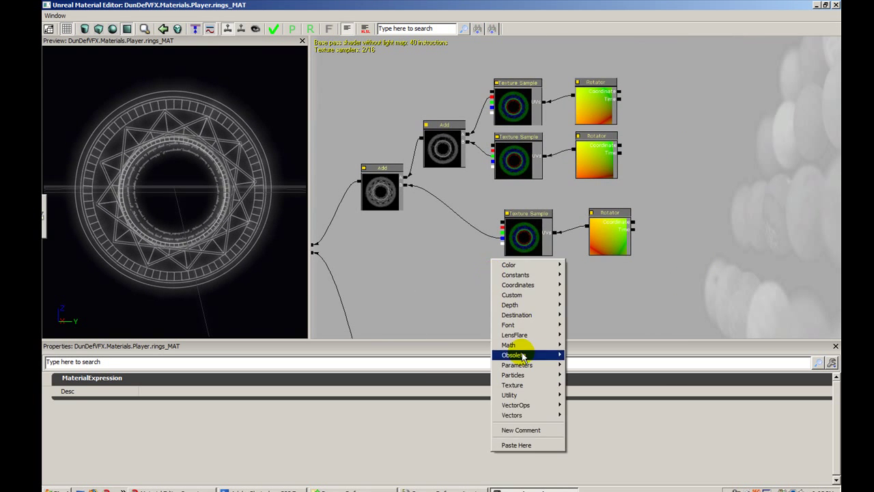
mouse_move(523, 347)
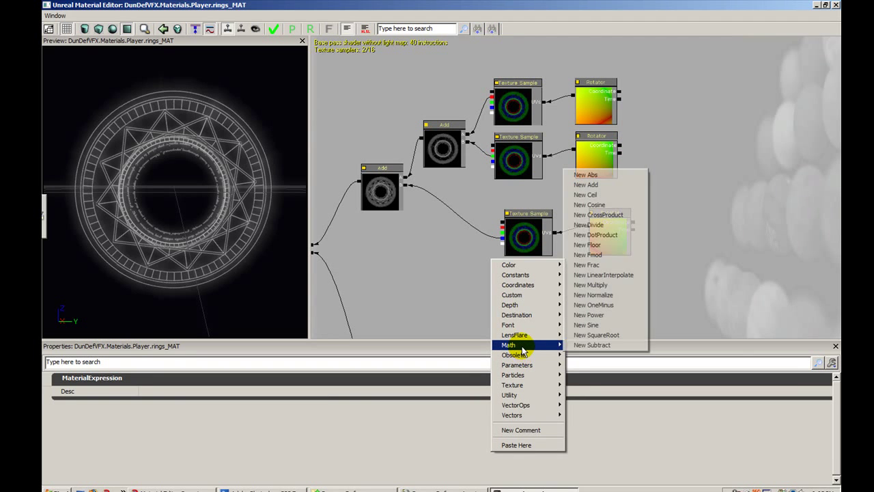
left_click(585, 285)
left_click_drag(517, 299, 480, 282, "ctrl")
- Shift the ring Texture Samples and their Rotators to the right to make room for the Multiply node
left_click_drag(603, 279, 515, 65, "ctrl+alt")
left_click_drag(534, 98, 621, 97, "ctrl")
left_click(608, 228)
left_click_drag(703, 282, 592, 274, "ctrl+alt")
- Position the Multiply node beside the third ring's Texture Sample and connect its B input to the blue channel
left_click(544, 298)
left_click(472, 280)
left_click_drag(471, 280, 567, 281, "ctrl")
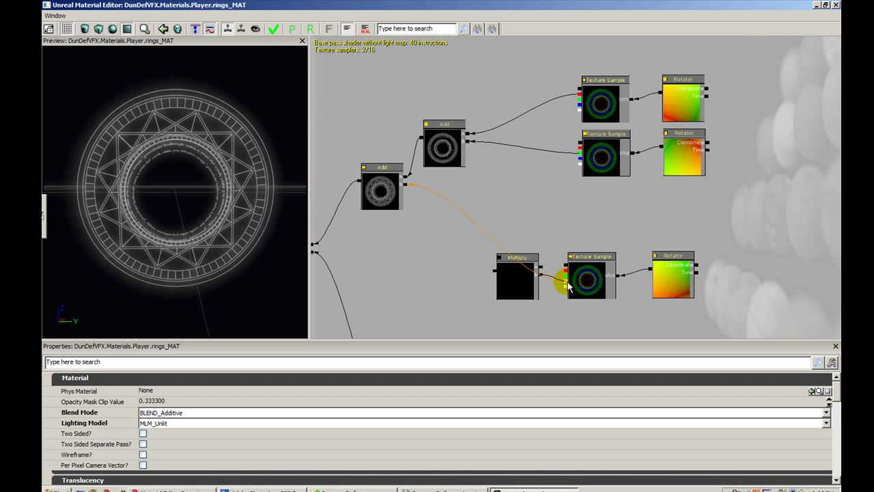
- Add a Constant to the Multiply node's A input and route the Multiply output into the ring Add node's B input
right_click(555, 185)
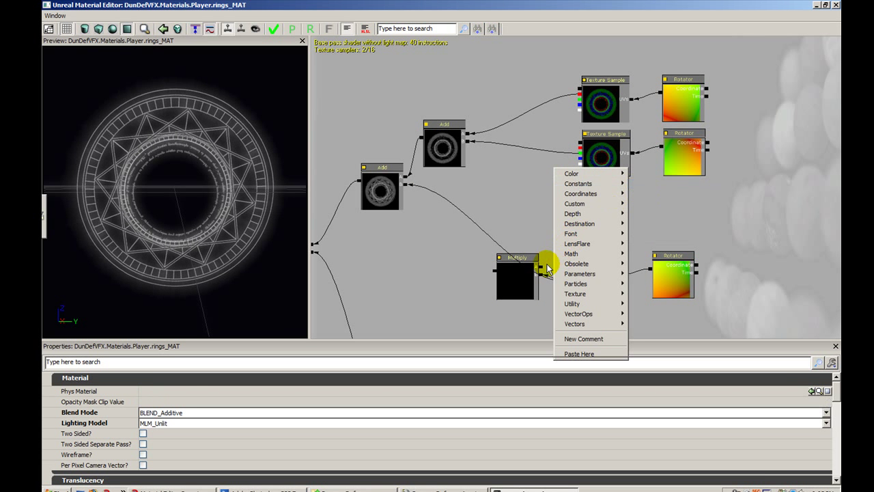
left_click_drag(542, 267, 586, 217)
mouse_move(494, 272)
left_mouse_down()
mouse_move(409, 186)
mouse_move(503, 265)
left_mouse_up()
- Try 0.15, 1 and 0.5 as the R value of the third ring's brightness Constant and settle on 0.05
left_click(580, 242)
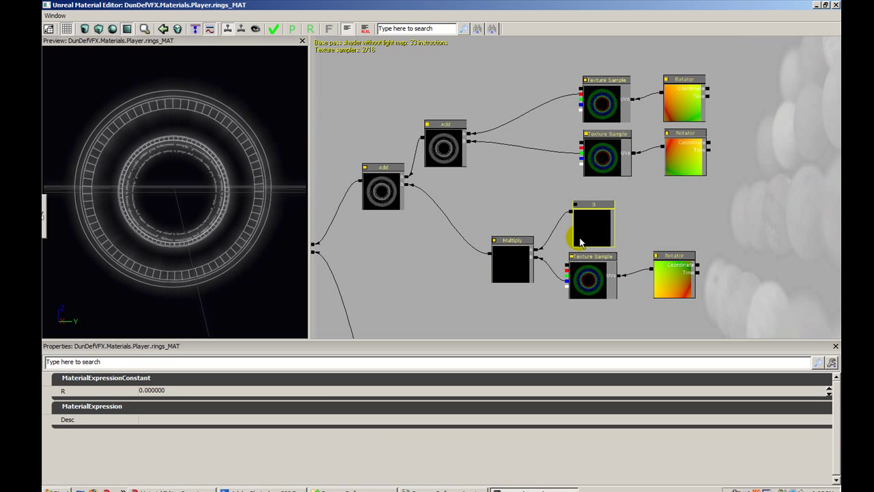
left_click(153, 391)
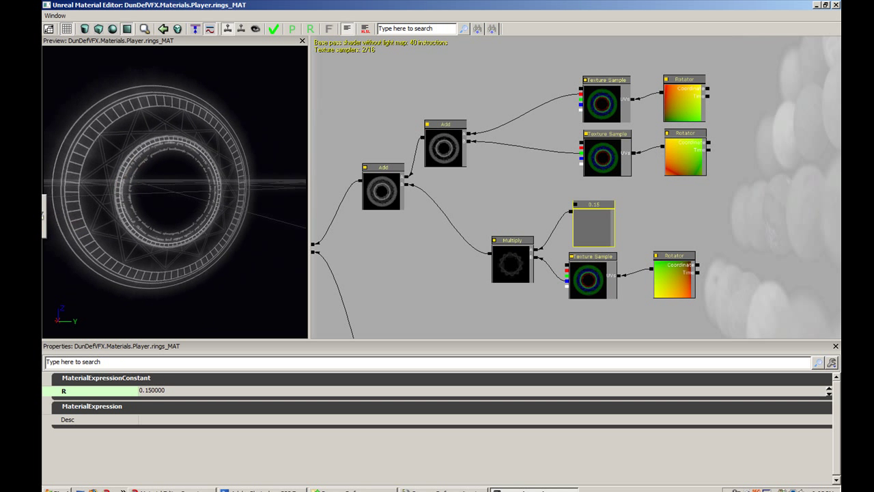
left_click_drag(197, 170, 181, 171)
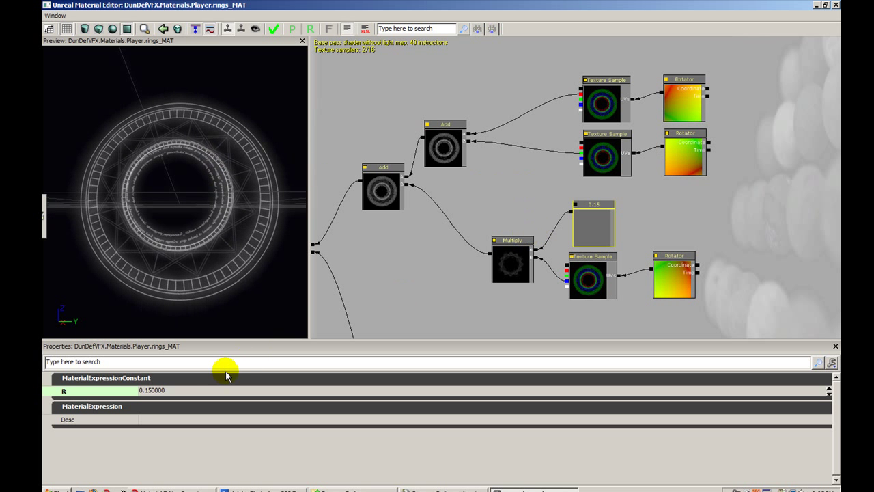
left_click(188, 392)
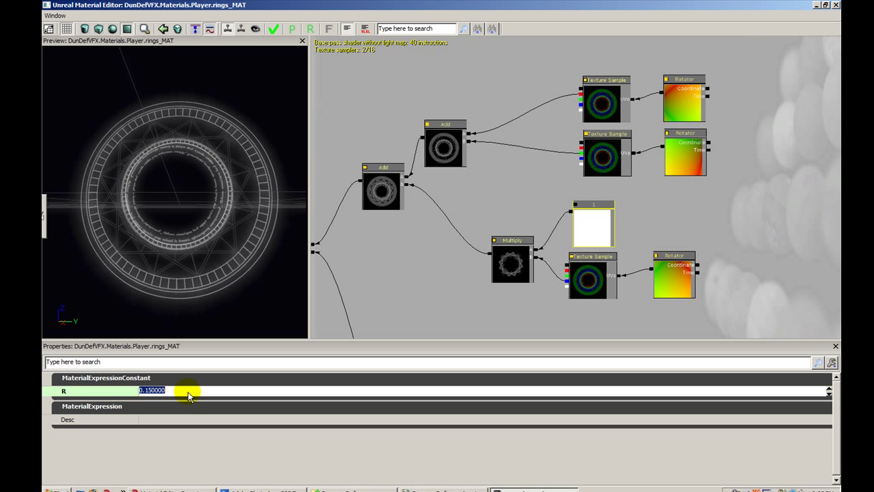
key("BackSpace")
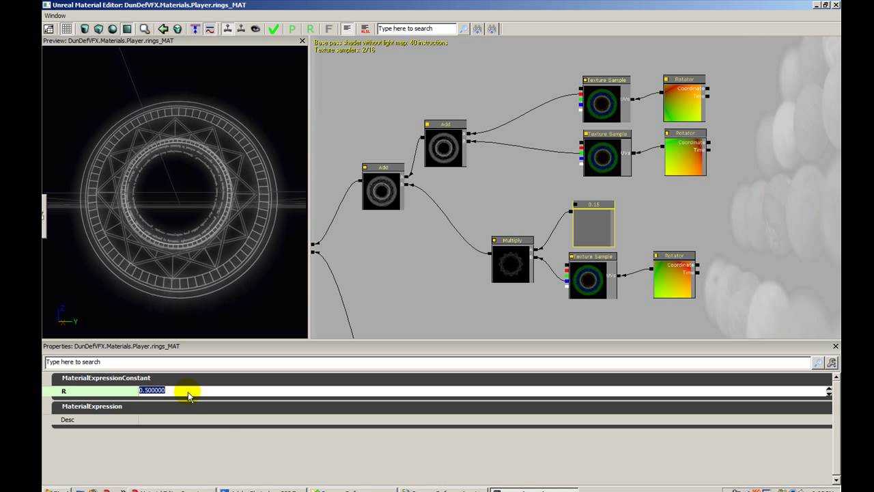
type(".0")
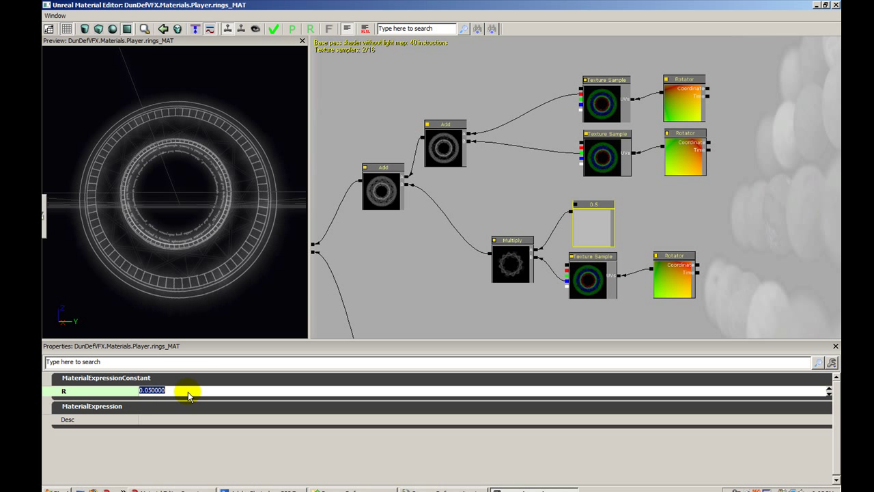
mouse_move(204, 273)
left_mouse_down()
mouse_move(217, 318)
mouse_move(205, 273)
left_mouse_up()
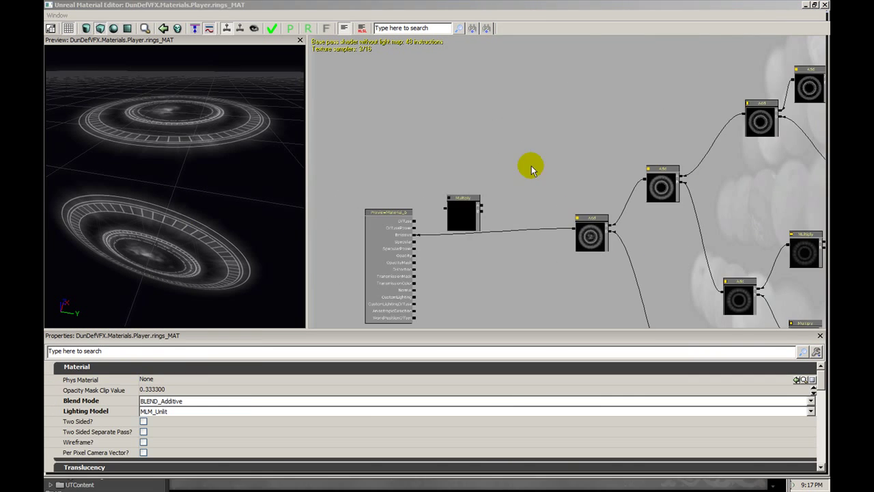
- Examine the combined ring and smoke effect in the material preview from different angles, along with the Add node network
left_click_drag(527, 166, 546, 172)
left_click_drag(178, 225, 173, 175)
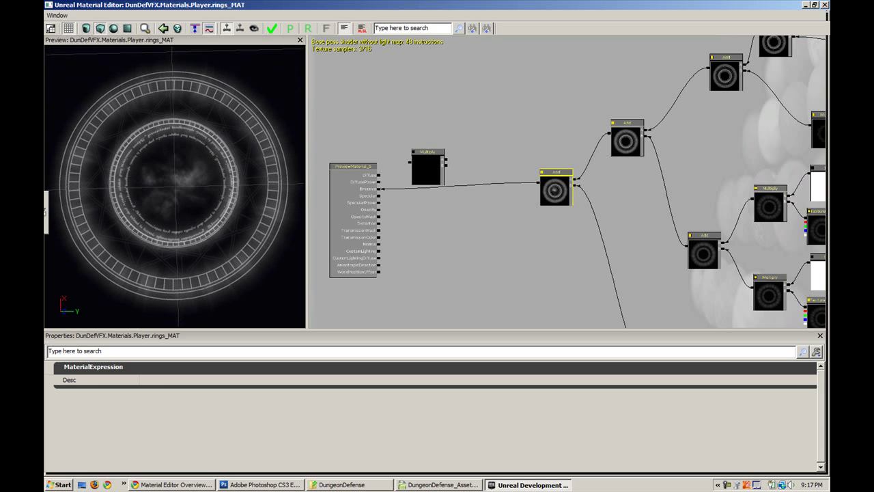
left_click_drag(175, 223, 175, 202)
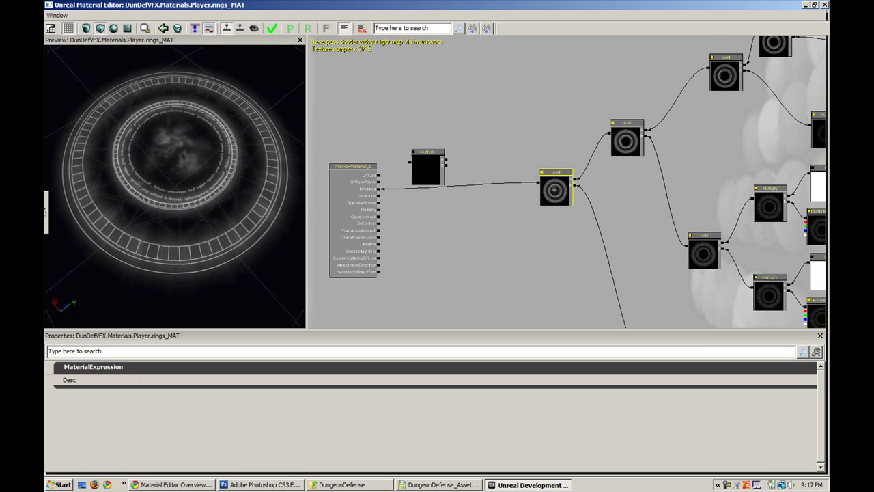
left_click_drag(547, 286, 503, 265)
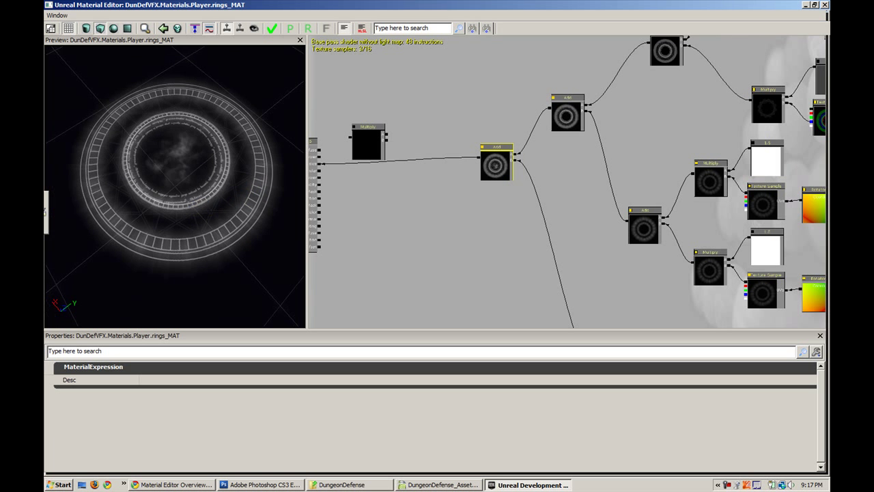
left_click_drag(211, 216, 203, 237)
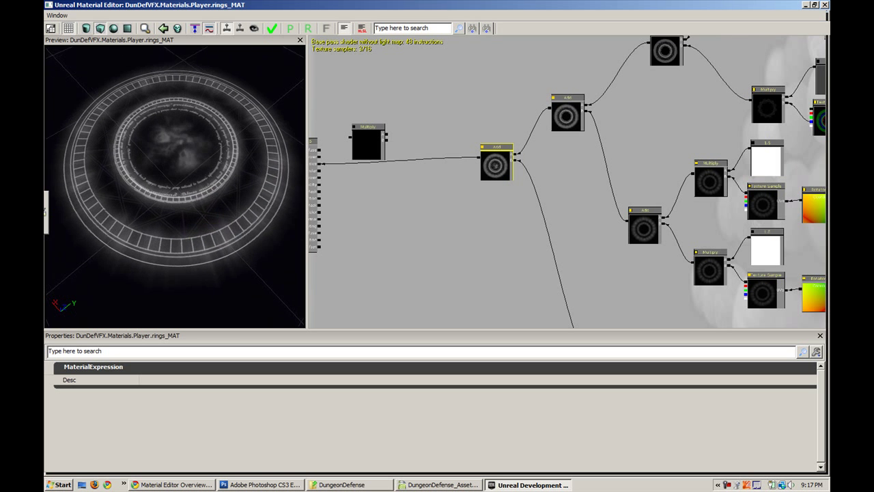
left_click(383, 172)
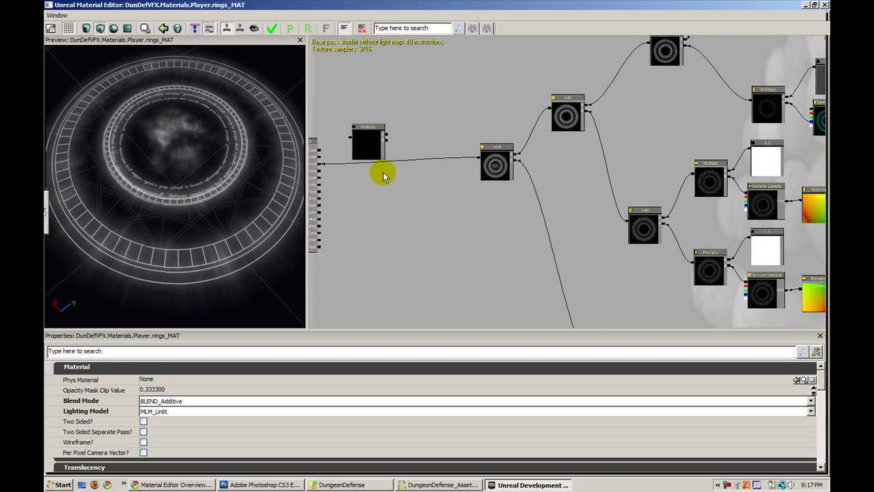
left_click_drag(382, 171, 419, 230)
- Add a Vector Parameter and place it beside the unconnected Multiply node, above the link between the final Add and Emissive
left_click(408, 200)
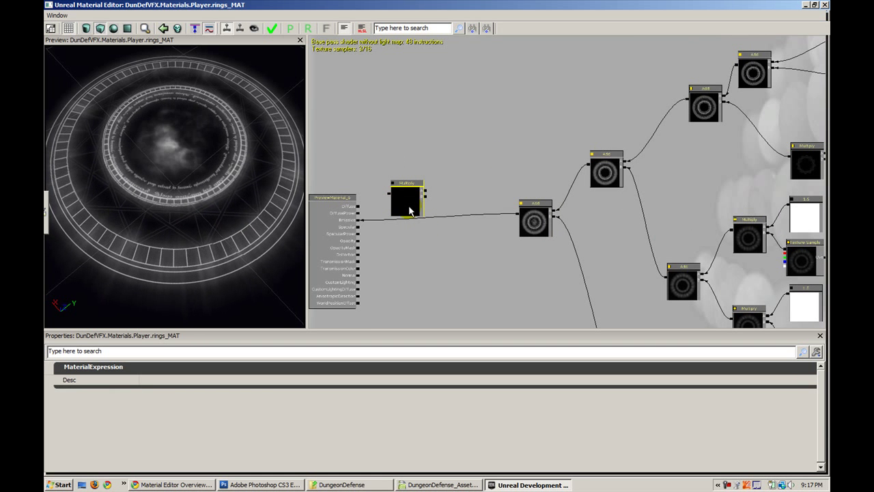
left_click(407, 214)
left_click_drag(455, 162, 581, 159)
scroll(508, 138, "up", 5)
left_click_drag(531, 145, 521, 156)
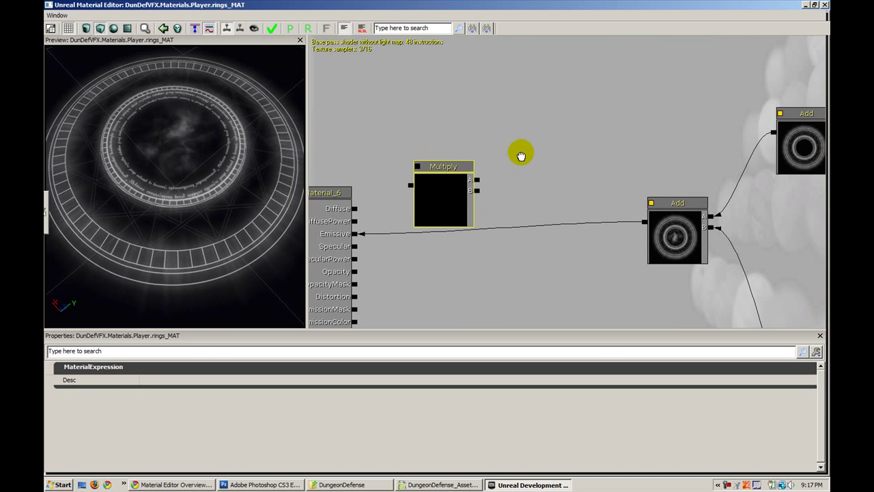
left_click(653, 205)
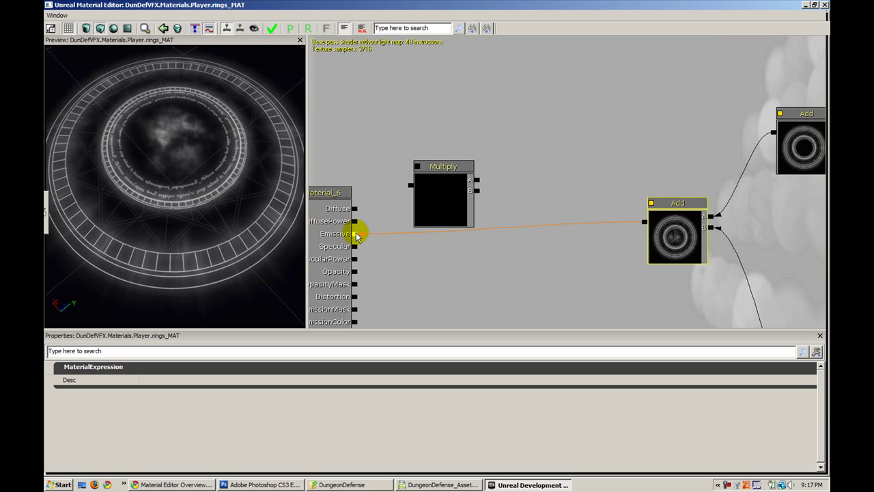
left_click(437, 178)
right_click(485, 111)
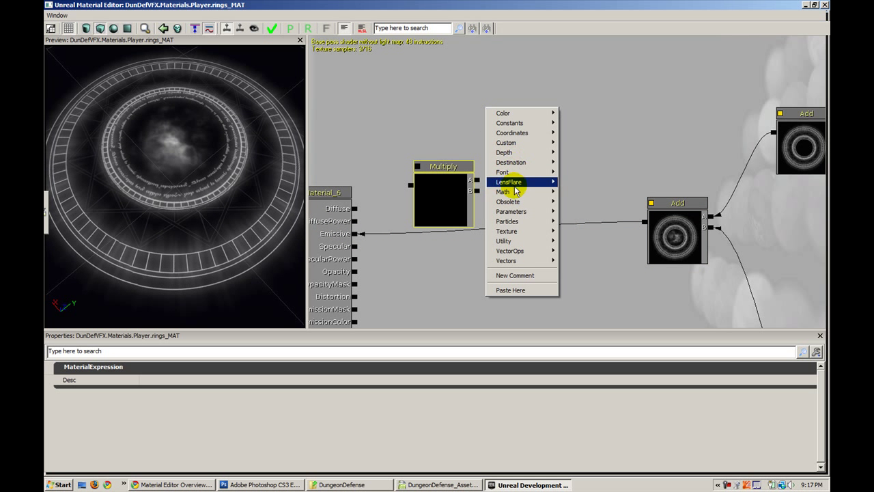
mouse_move(523, 211)
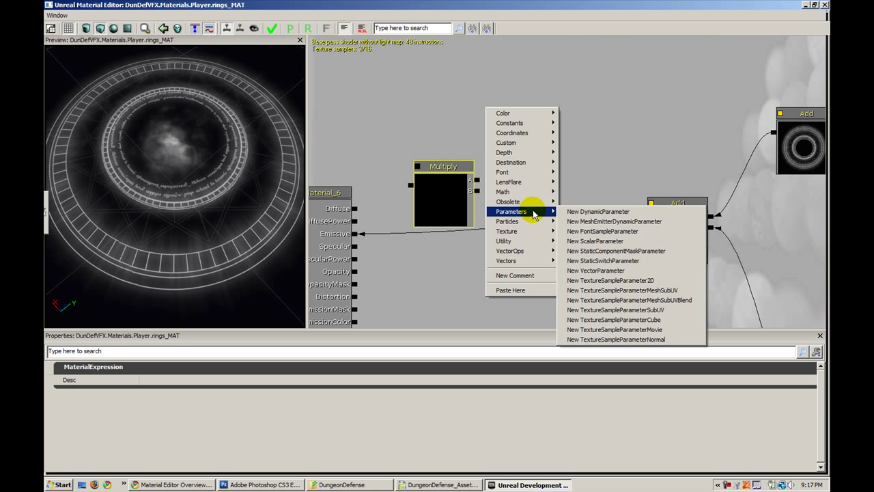
left_click(584, 270)
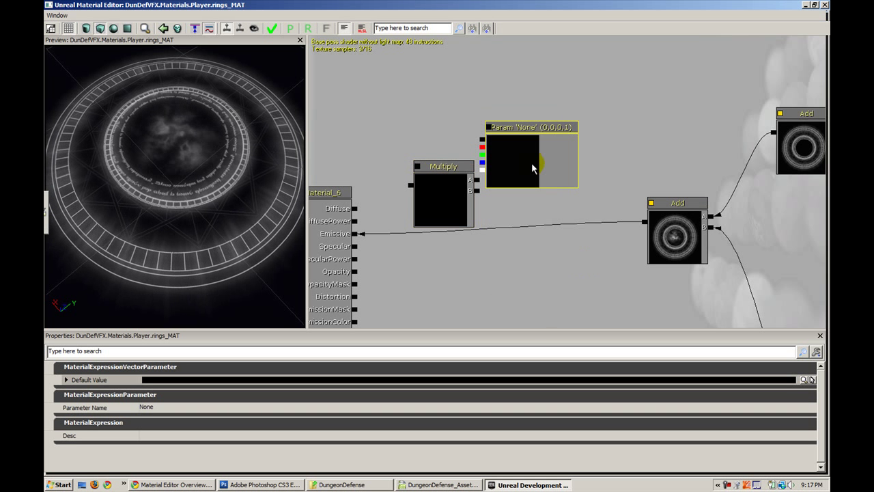
left_click_drag(525, 162, 563, 136)
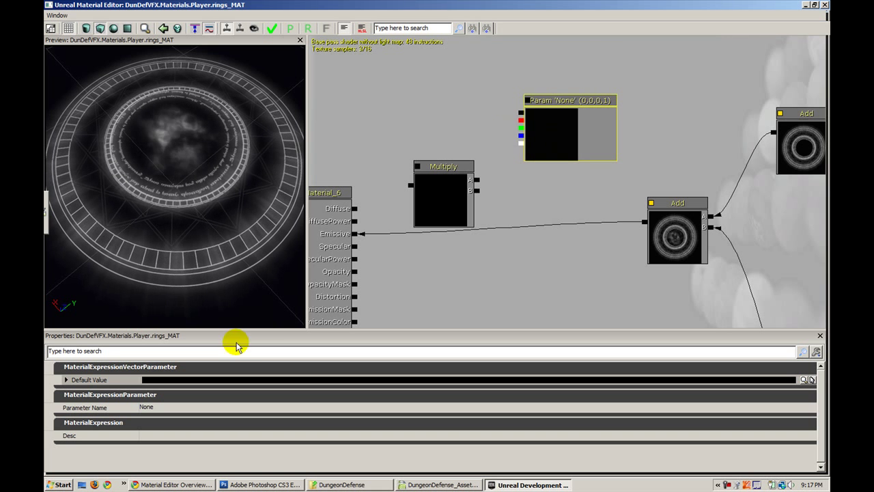
- Name the new vector parameter Color
left_click(146, 409)
type("Color")
left_click(147, 413)
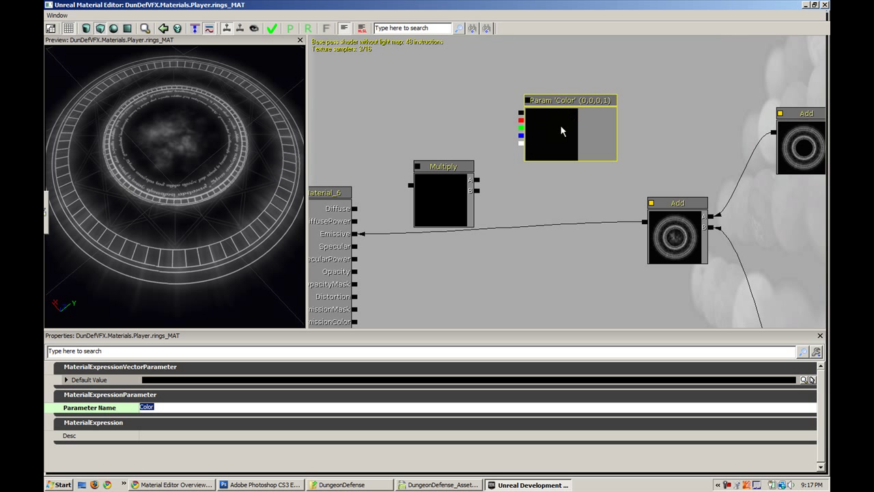
- Feed the Color parameter into the Multiply node's A input and the final Add into B, with the Multiply output driving Emissive
left_click_drag(505, 175, 541, 104)
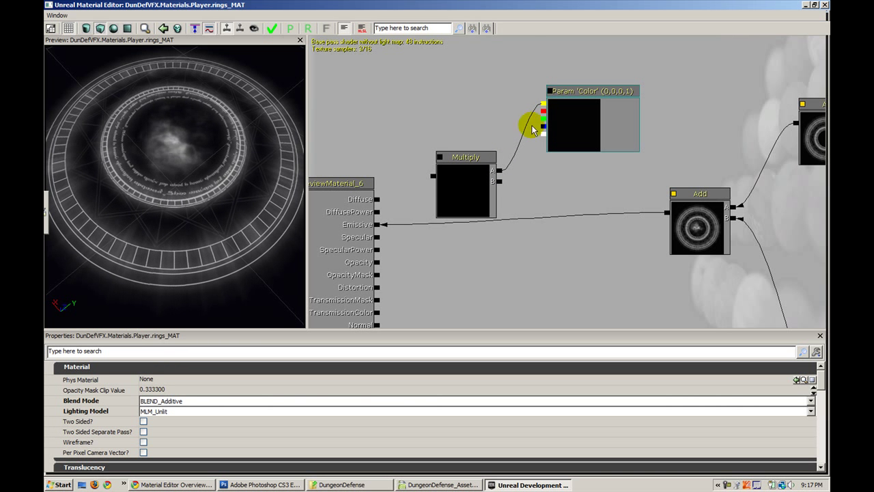
left_click_drag(501, 183, 666, 212)
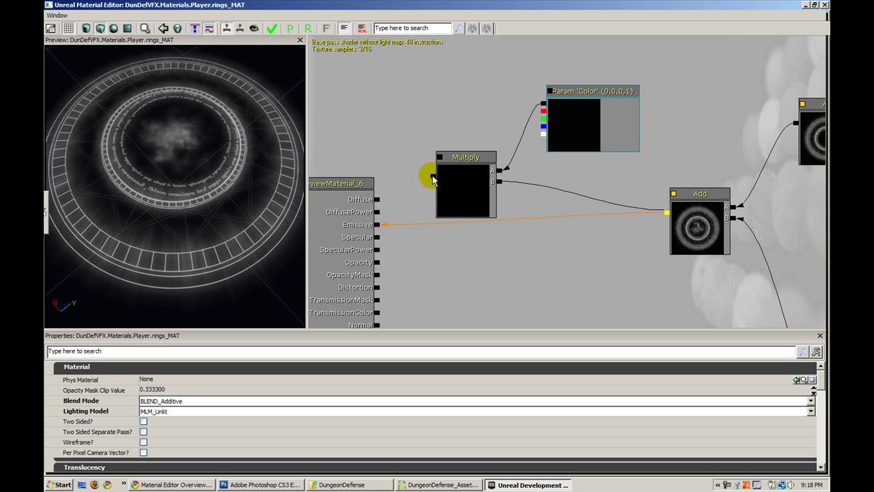
left_click_drag(432, 179, 380, 225)
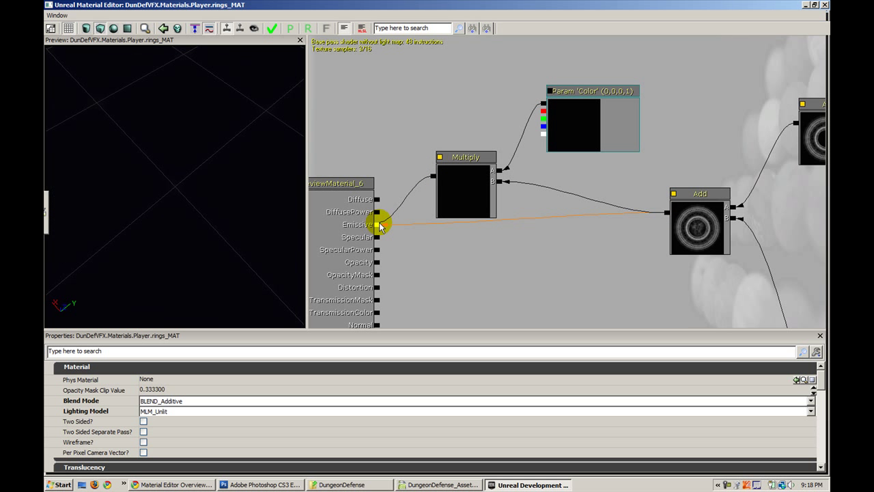
- Set the Color parameter's default R, G and B values to 1
left_click(574, 110)
double_click(130, 380)
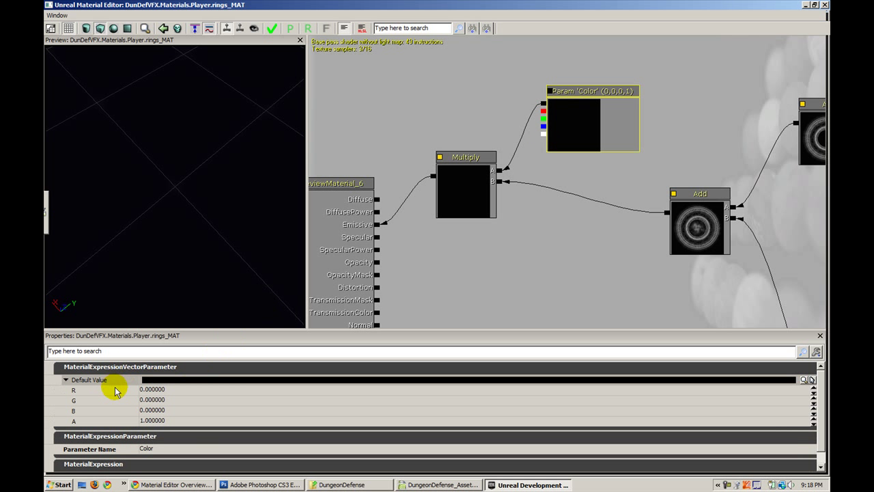
left_click(149, 390)
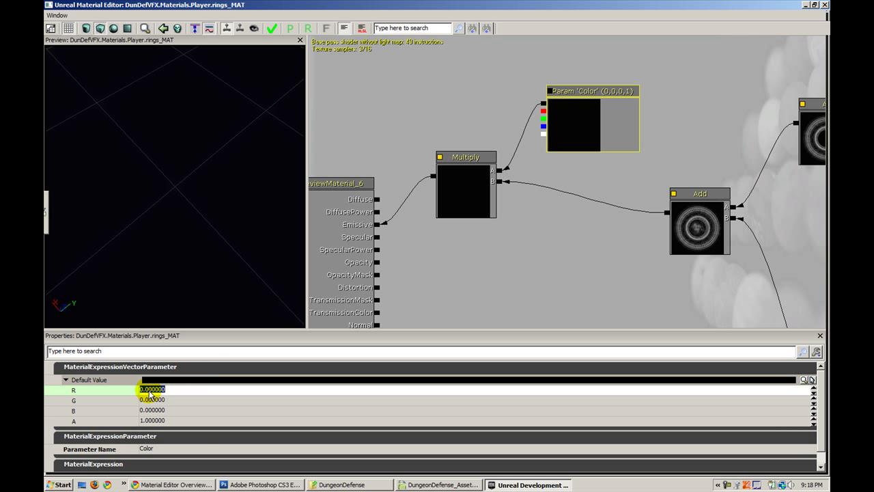
type("1")
key("Tab")
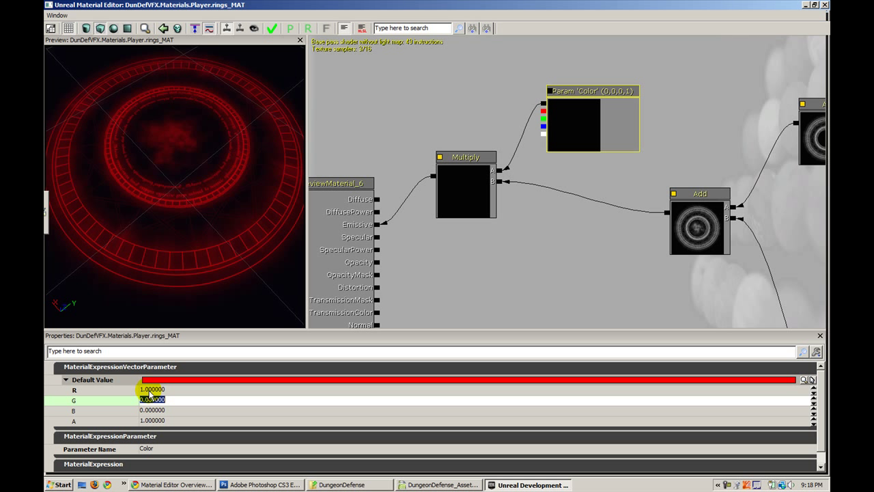
type("1")
key("Tab")
type("1")
key("Return")
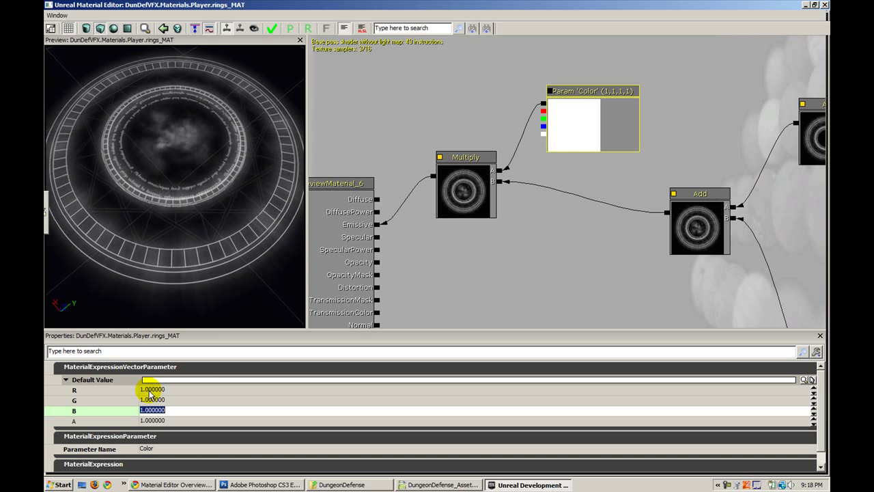
- Try a default B value of 2 on the Color parameter and restore it to 1
type("2")
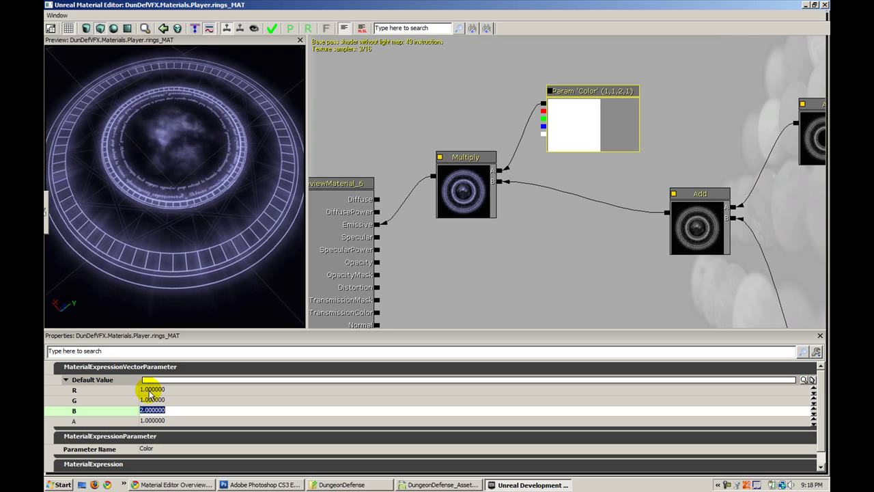
type("1")
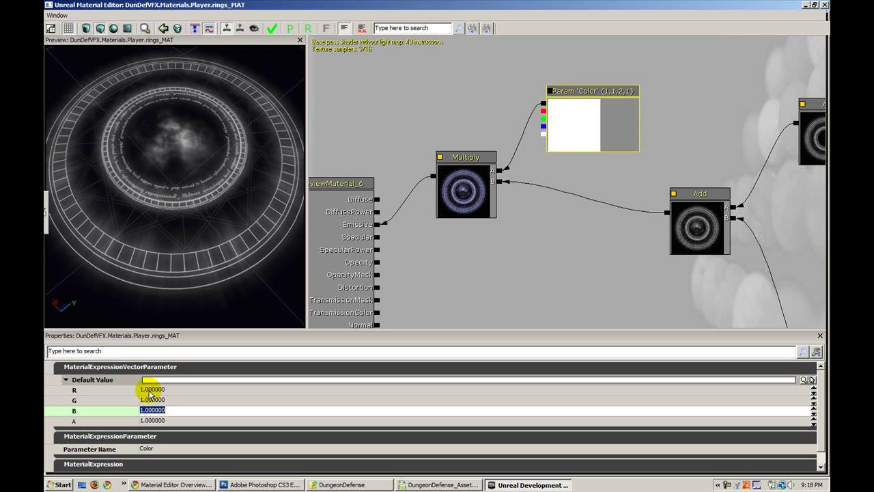
- Set the Color parameter's default R and G values to 0.5
left_click(149, 390)
type("0.5")
key("Tab")
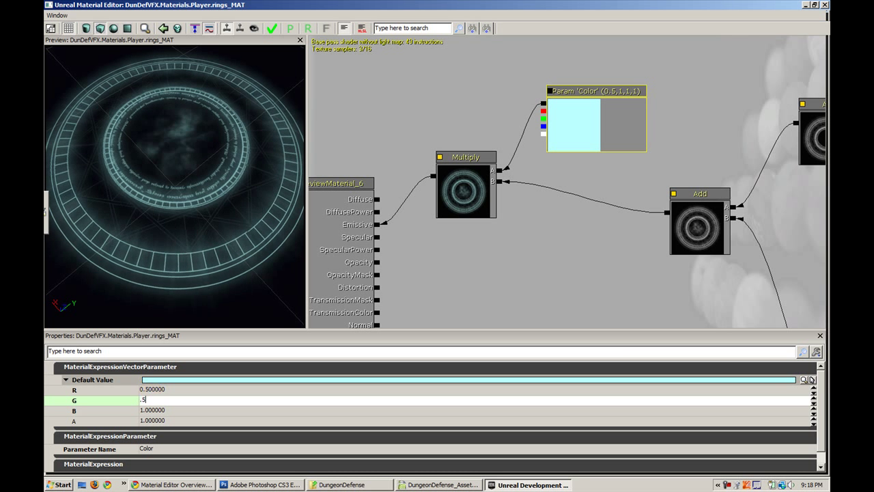
type("0.5")
key("Return")
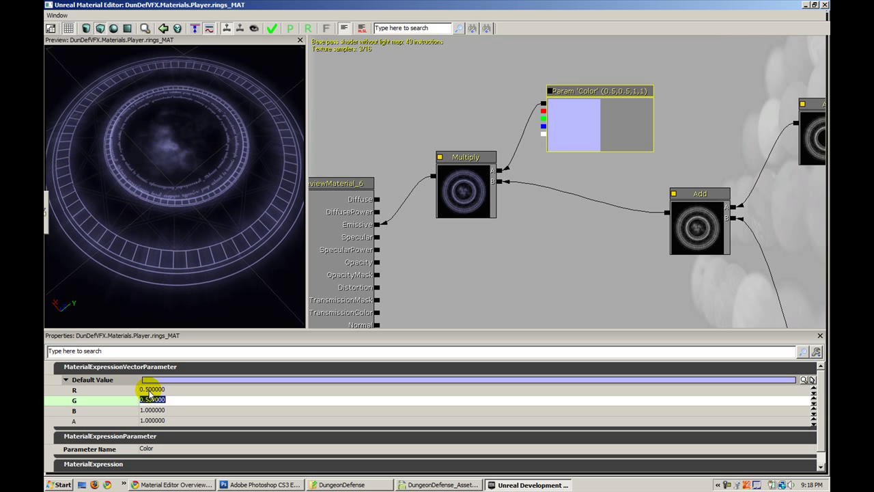
- Set the Color parameter's default B value to 2 for a stronger blue tint on the rings
left_click(589, 271)
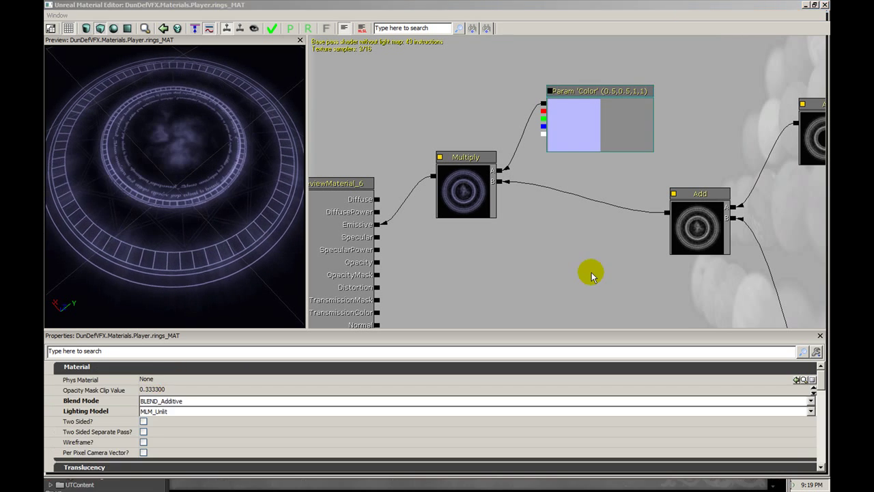
left_click_drag(589, 271, 540, 238)
left_click(486, 116)
left_click(148, 410)
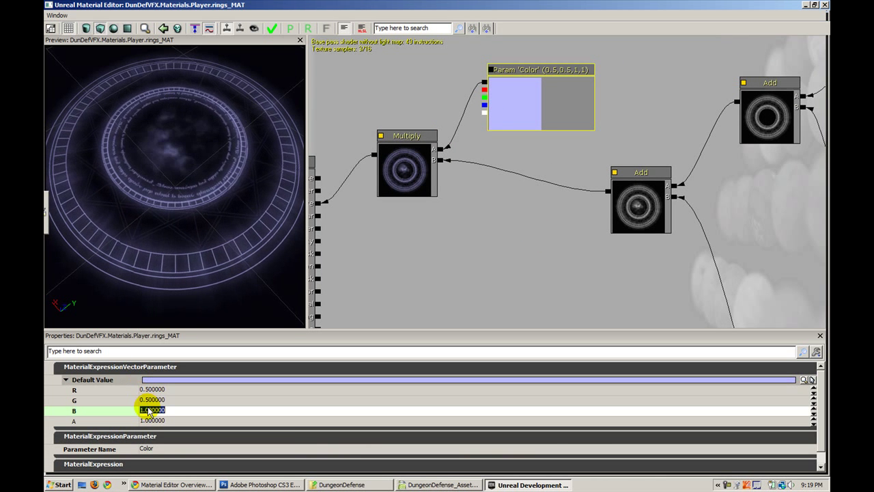
type("2")
key("Return")
left_click(148, 410)
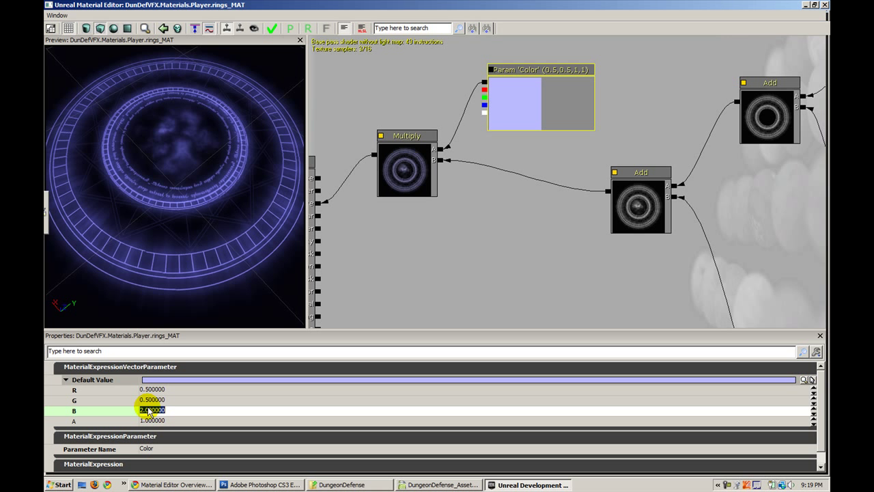
right_click_drag(141, 257, 170, 235)
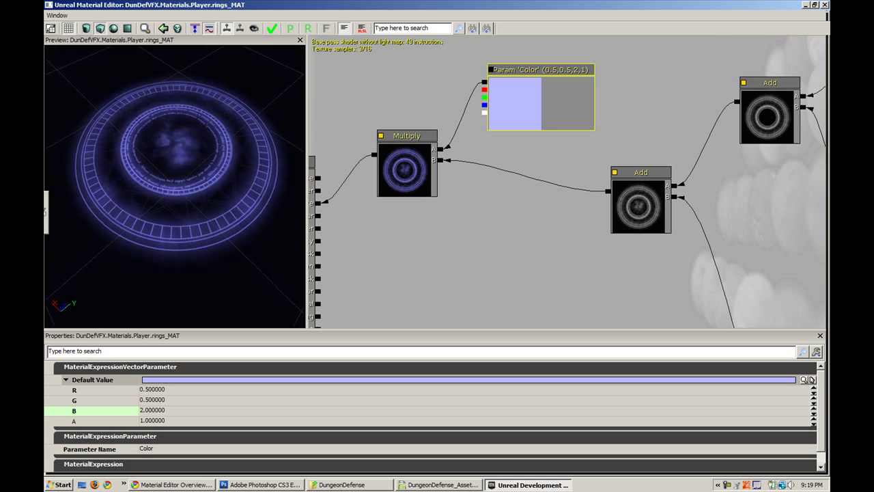
- Add a Constant3Vector node and connect it to the tint Multiply's A input in place of the Color parameter
left_click_drag(164, 205, 181, 191)
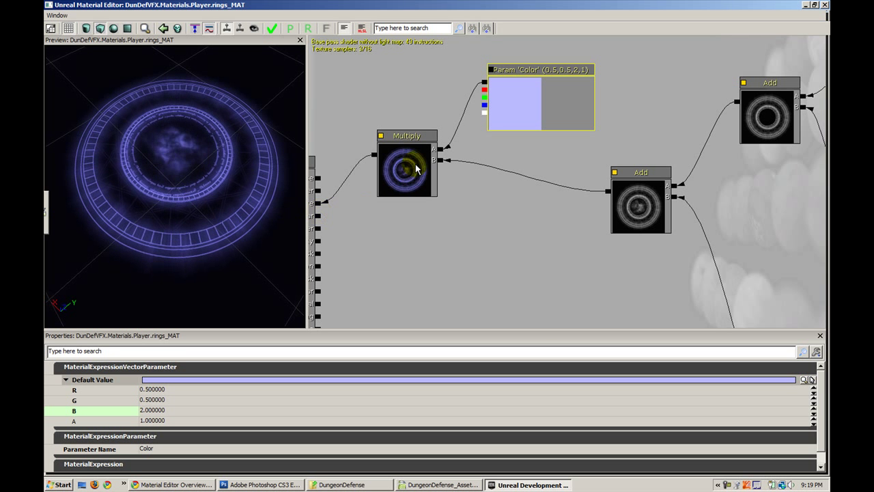
left_click(415, 169)
left_click(488, 109)
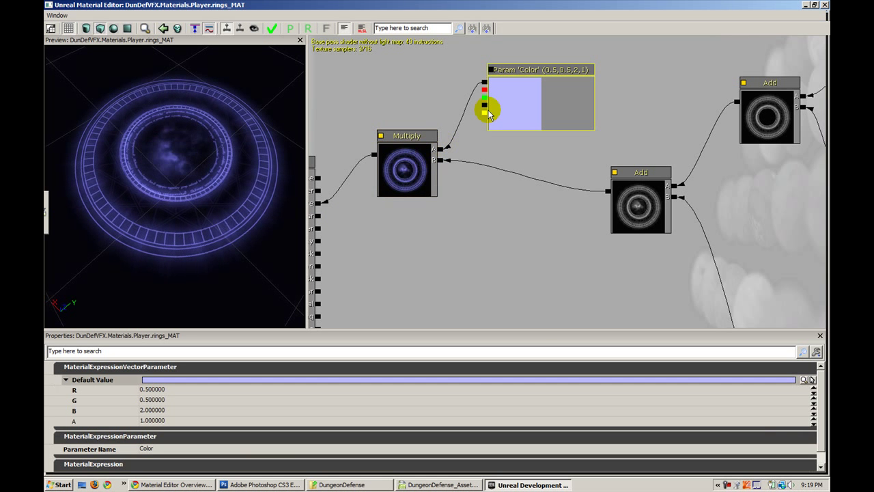
right_click(472, 156)
mouse_move(482, 171)
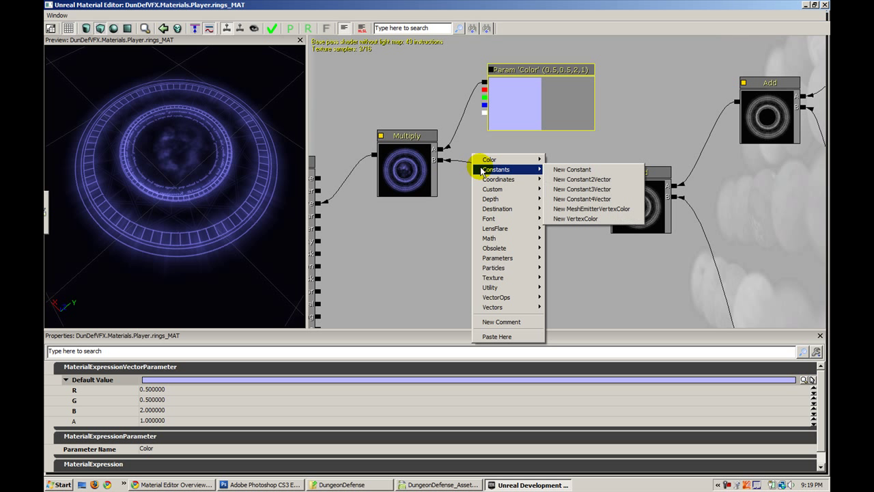
left_click(569, 191)
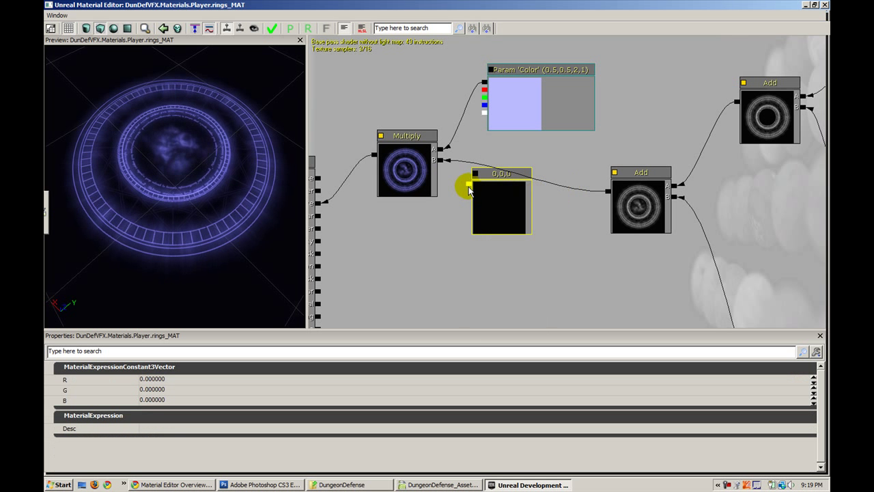
left_click_drag(468, 185, 442, 156)
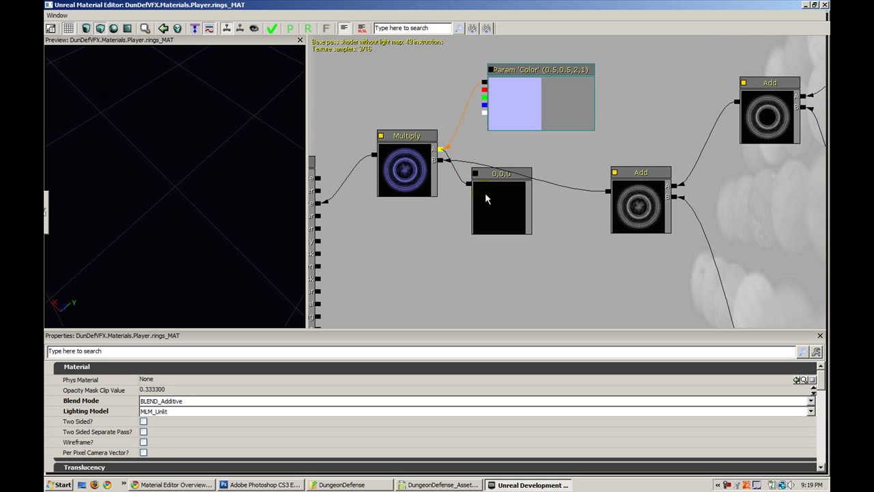
- Set the Constant3Vector's R and G values to 0.5 and its B value to 2
left_click(485, 194)
left_click(208, 385)
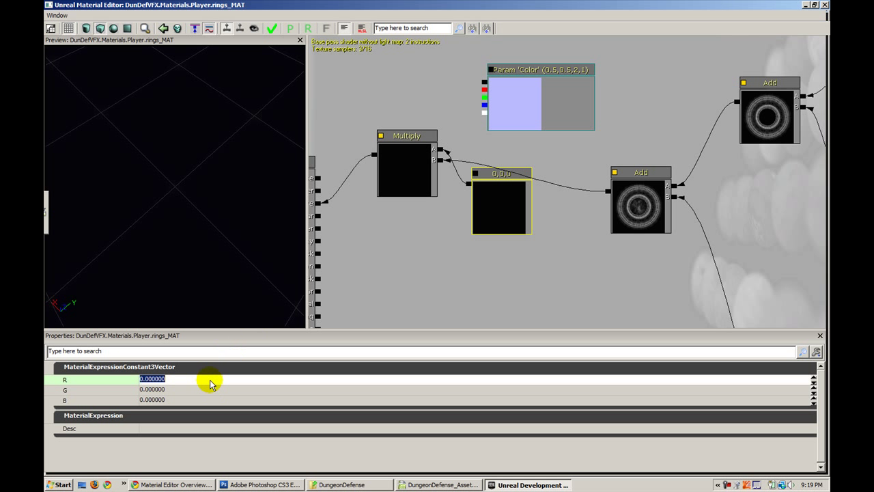
type(".5")
key("Tab")
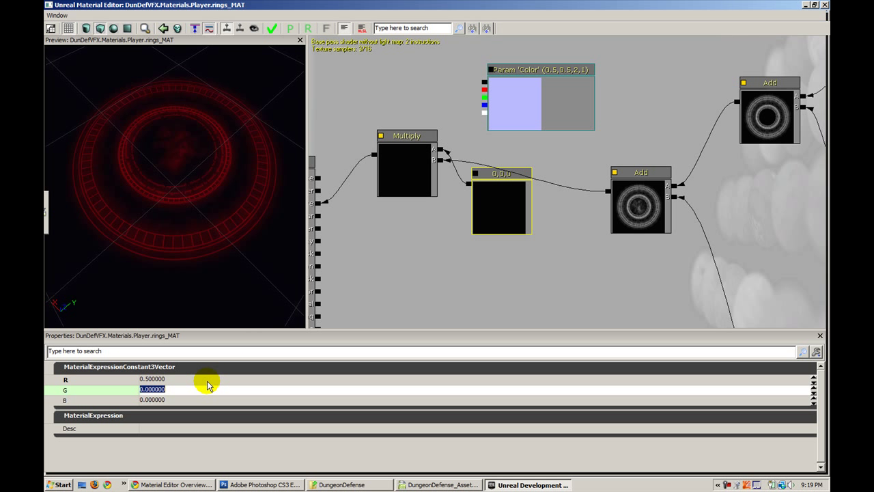
type(".5")
key("Tab")
type("2")
key("Return")
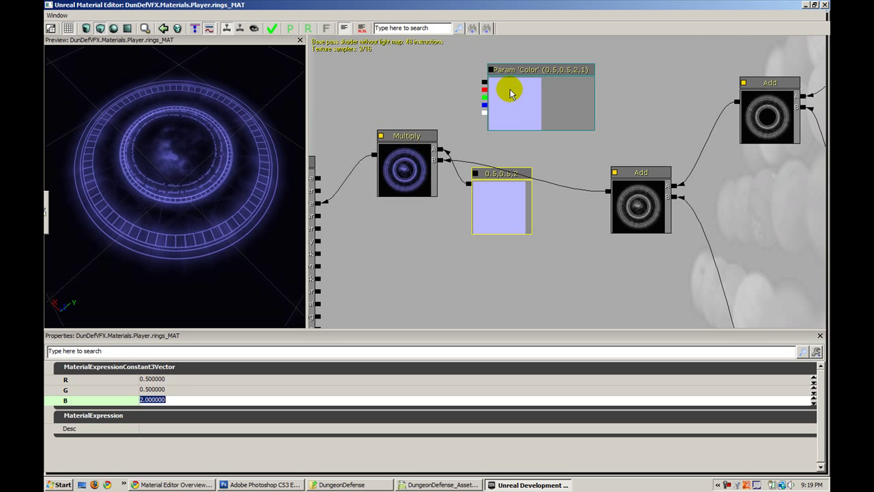
- Reconnect the Color parameter to the Multiply's A input and delete the Constant3Vector node
left_click_drag(484, 82, 440, 150)
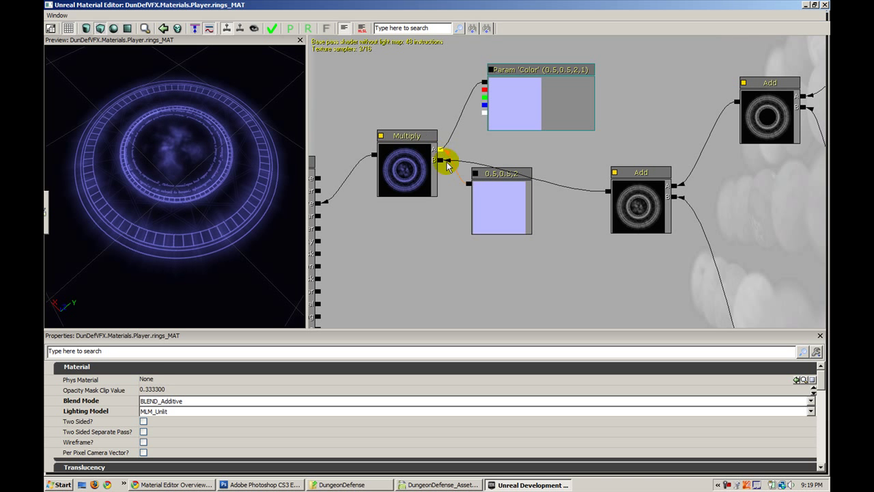
left_click(483, 195)
key("Delete")
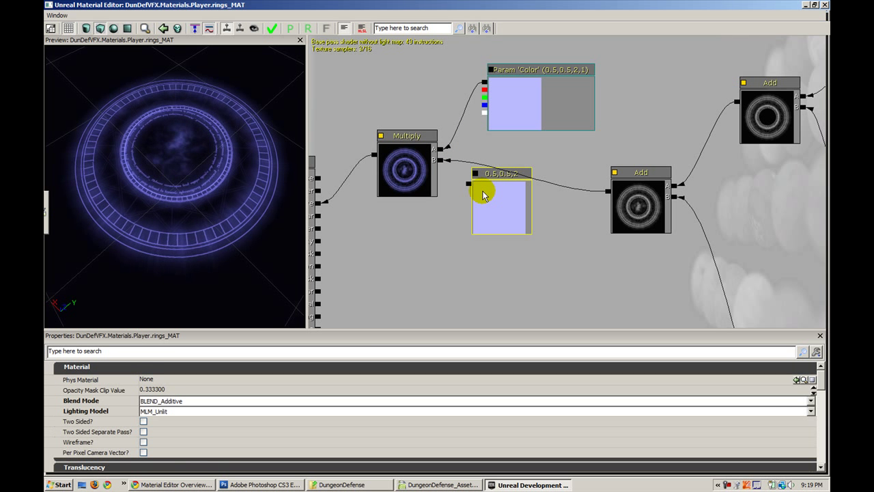
key("Delete")
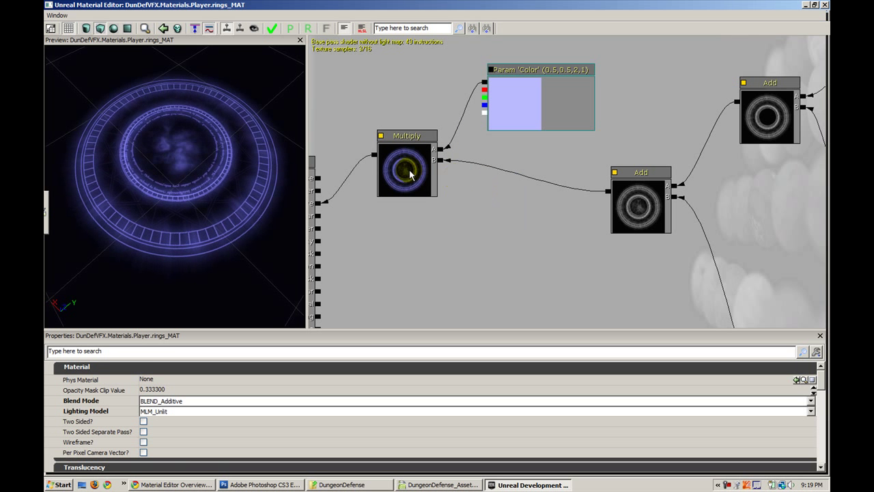
- Move the tint Multiply and Color parameter nodes together farther away from the material node to make room
left_click(406, 170)
left_click(503, 113, "ctrl")
left_click_drag(504, 113, 582, 113)
left_click_drag(562, 191, 515, 197)
- Duplicate the tint Multiply node and place the copy between it and the material node
left_click(480, 167)
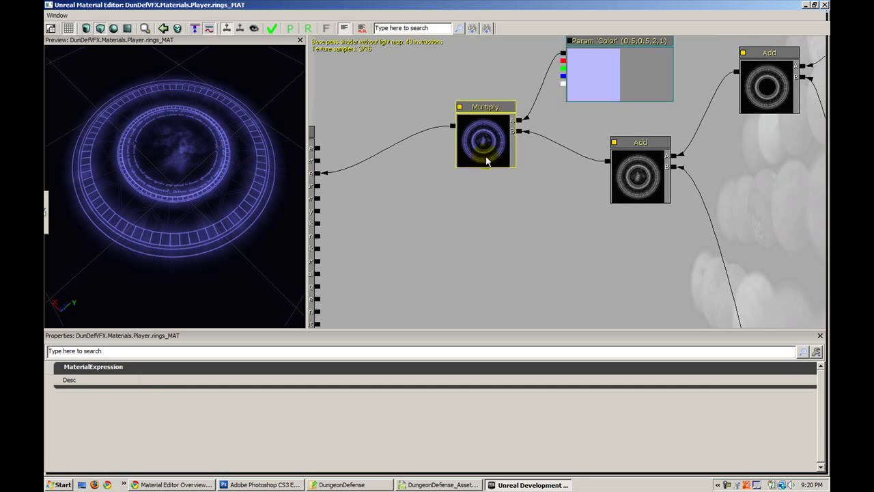
key("ctrl+w")
left_click_drag(493, 143, 415, 201)
left_click(468, 209)
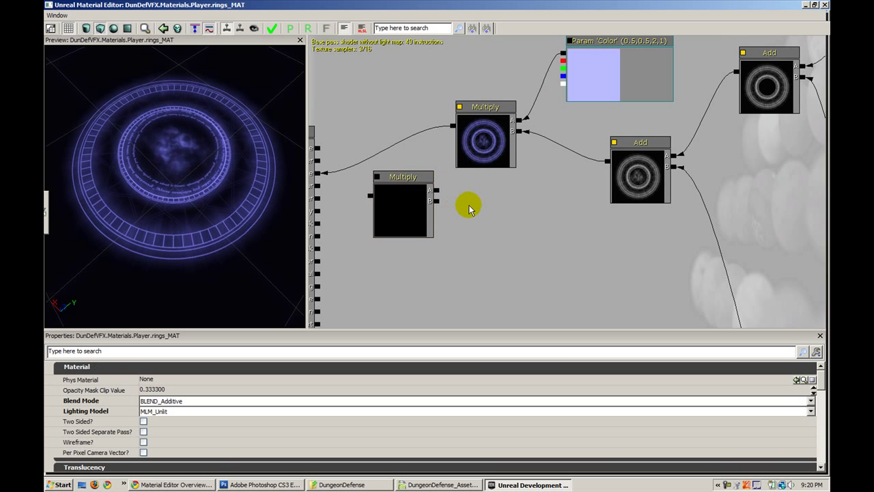
- Add a Vertex Color node beside the duplicated Multiply
right_click(486, 188)
mouse_move(508, 202)
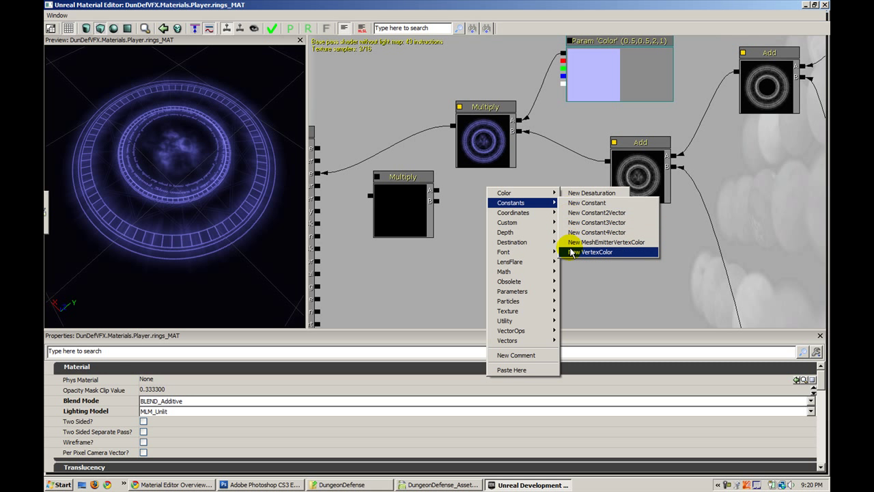
left_click(571, 252)
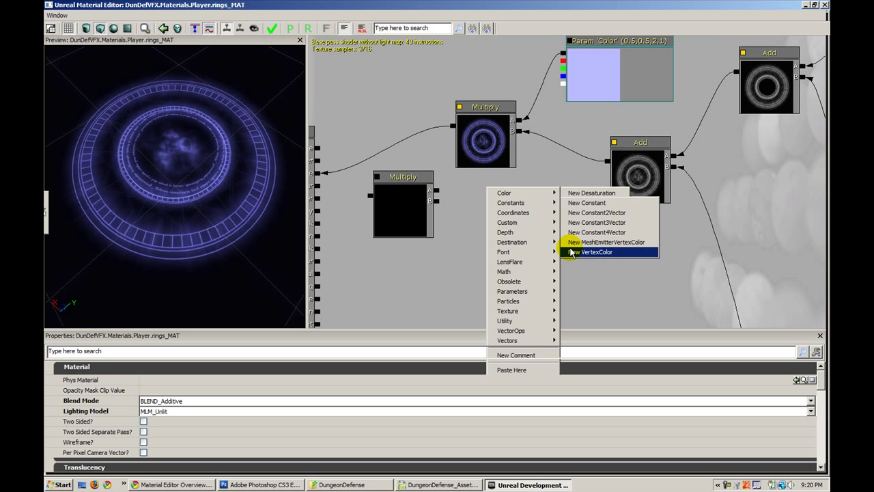
- Multiply the tinted rings by the Vertex Color in the new Multiply and connect its output to Emissive
left_click_drag(423, 203, 452, 126, "ctrl")
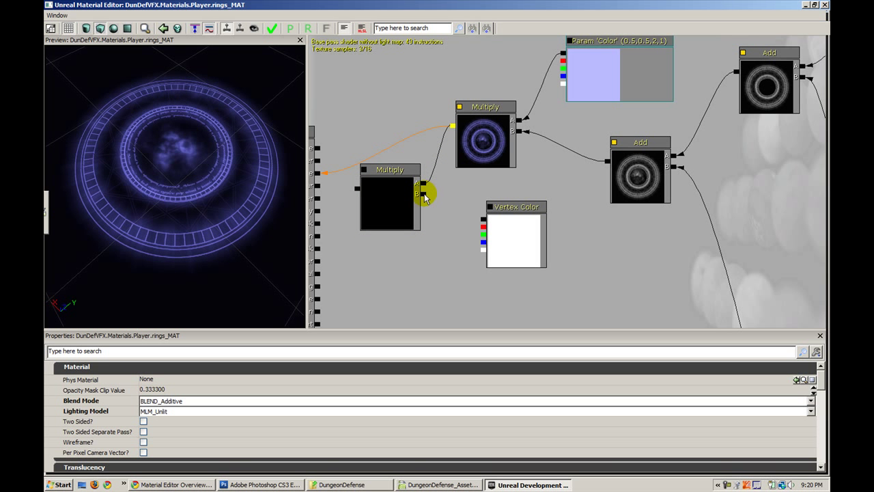
left_click_drag(424, 196, 482, 219)
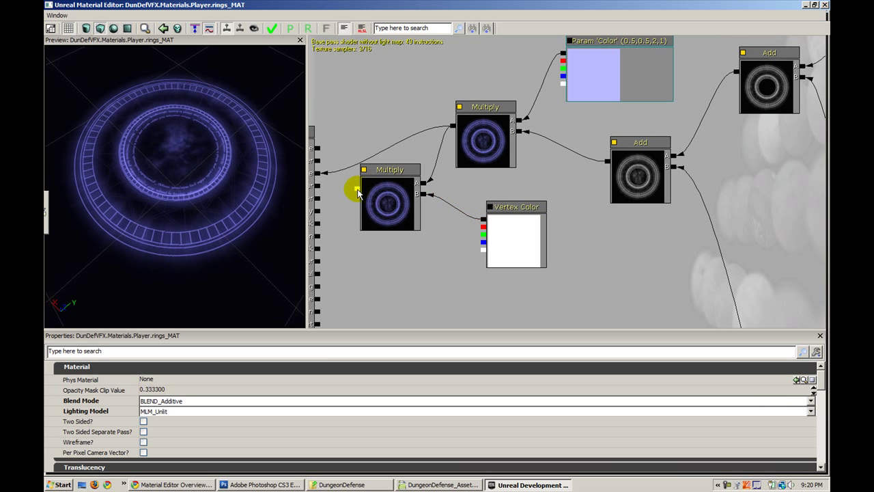
left_click_drag(347, 188, 318, 174)
left_click_drag(387, 203, 387, 196)
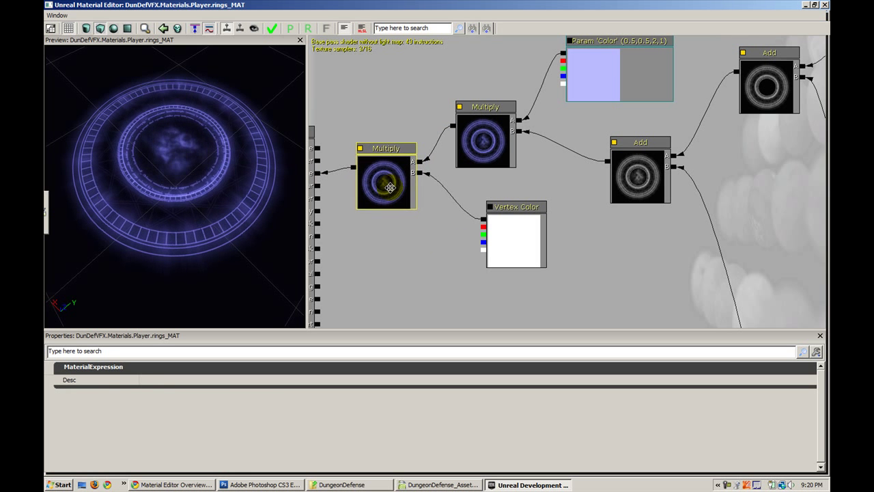
- Connect the Vertex Color node's alpha output to the material's Opacity input
left_click_drag(405, 230, 477, 216)
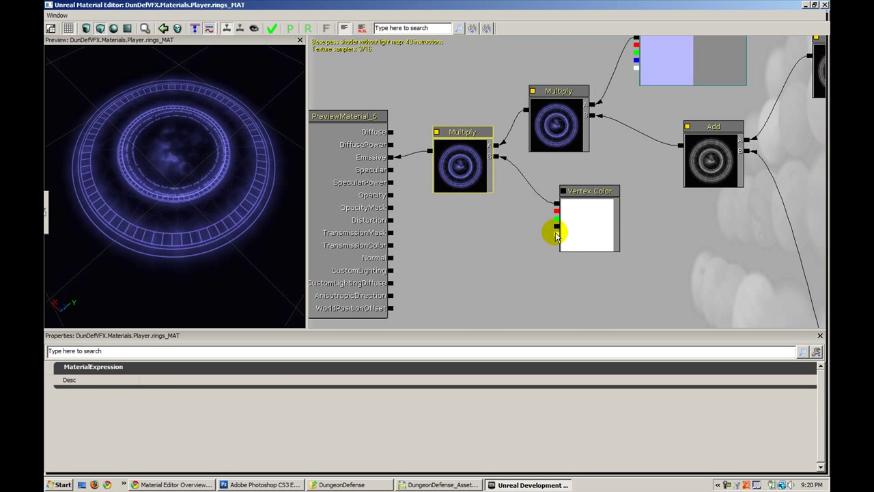
left_click_drag(555, 233, 424, 210)
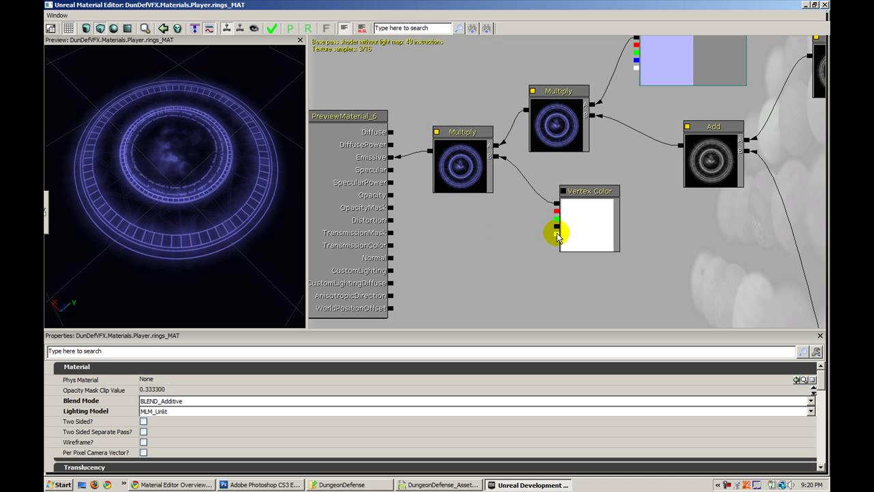
left_click_drag(553, 234, 392, 196)
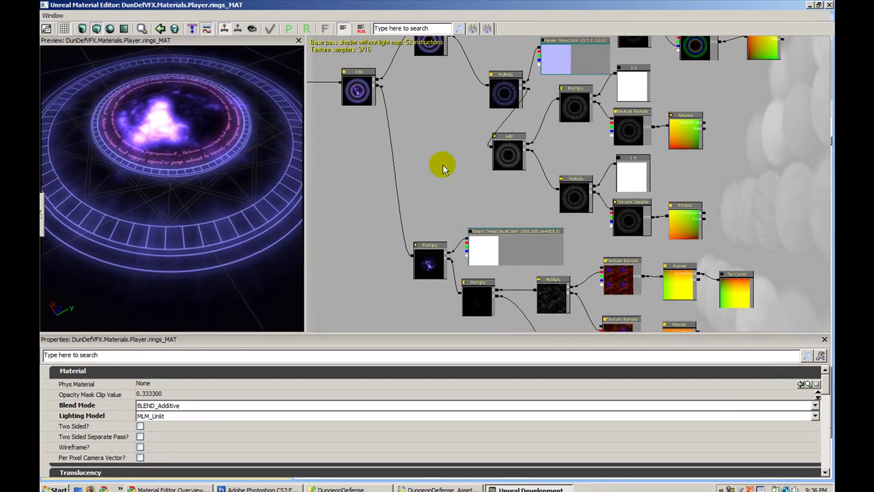
- Examine the default colors and names of the InnerCloudColor, MainRingColor and InnerFontColor vector parameters in the expanded graph
left_click_drag(444, 175, 570, 132)
scroll(390, 97, "up", 3)
scroll(415, 99, "up", 3)
left_click(526, 180)
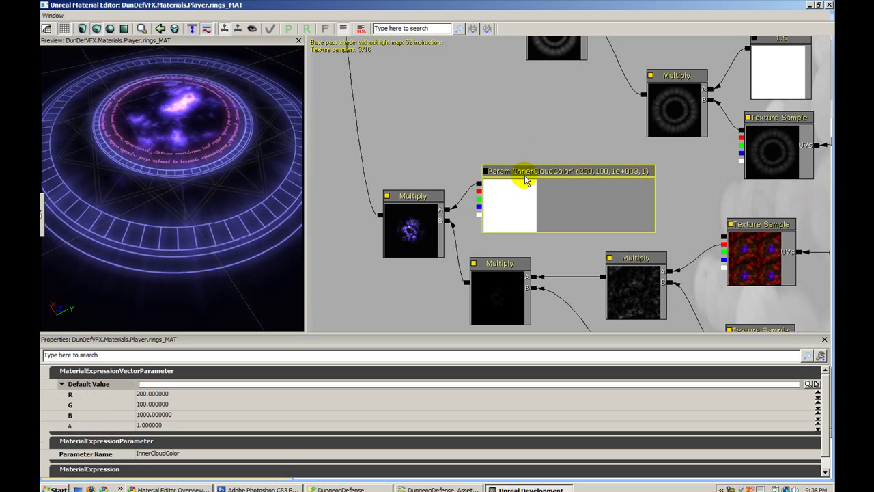
left_click_drag(462, 105, 447, 250)
left_click_drag(477, 120, 398, 224)
left_click(519, 106)
left_click_drag(486, 93, 394, 233)
left_click_drag(464, 143, 379, 240)
left_click_drag(508, 163, 418, 250)
left_click(518, 143)
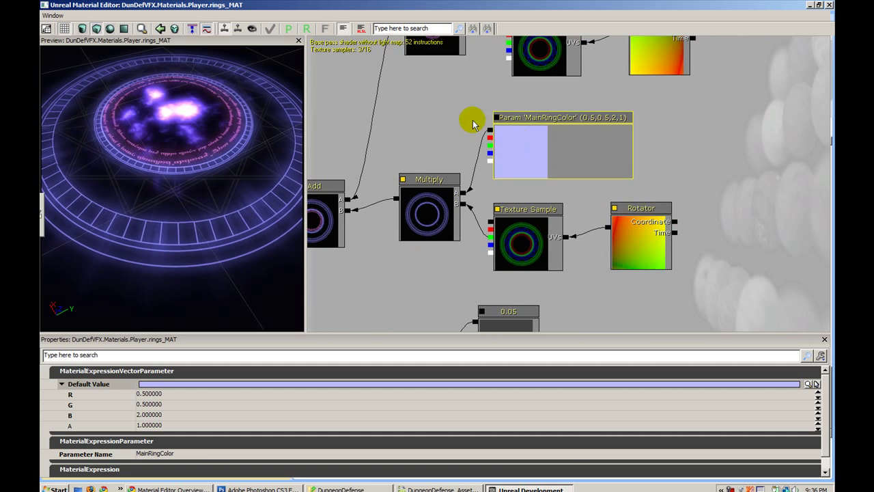
left_click_drag(470, 121, 427, 306)
left_click(486, 179)
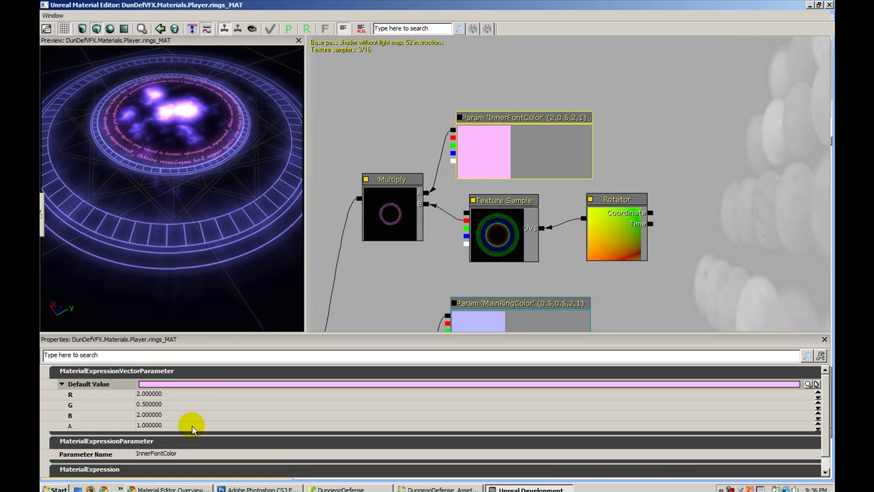
left_click(147, 453)
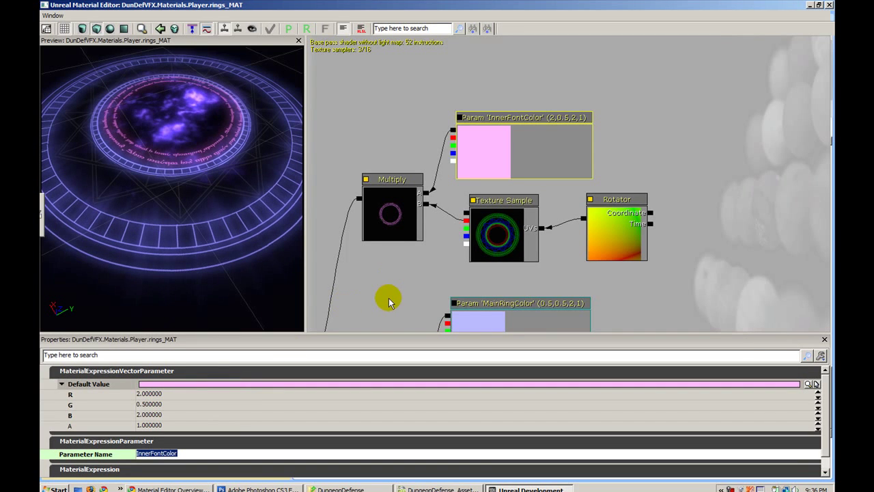
- Set the InnerFontColor parameter's default R value to 100
left_click_drag(386, 303, 465, 120)
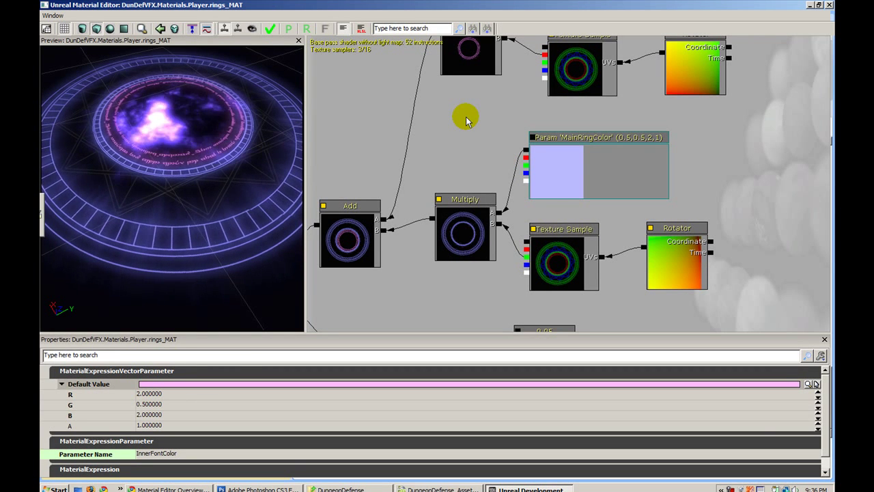
left_click_drag(373, 98, 385, 209)
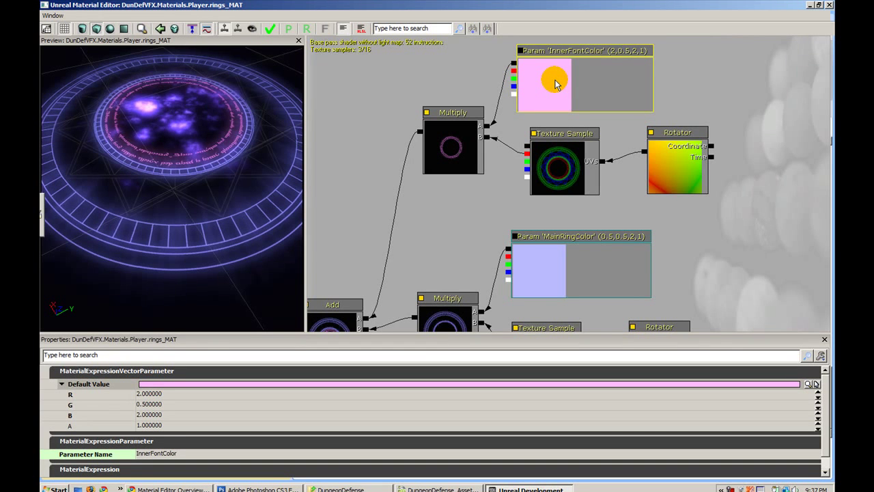
left_click(173, 395)
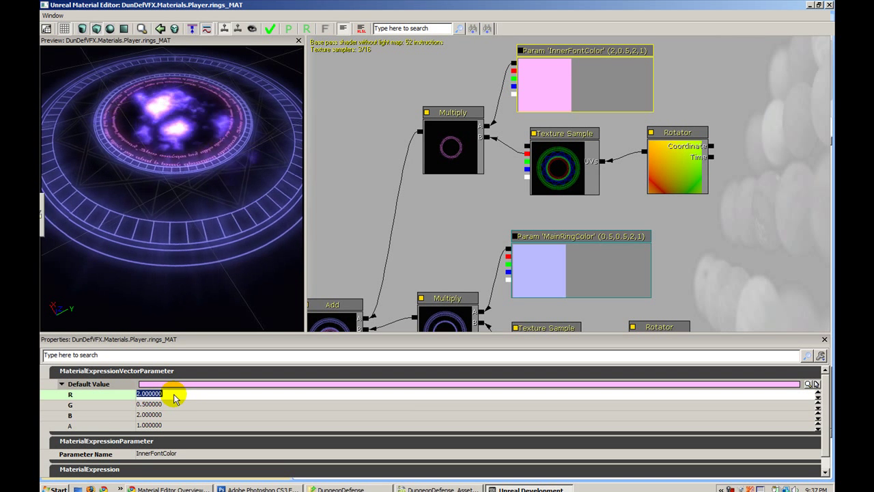
type("100")
key("Return")
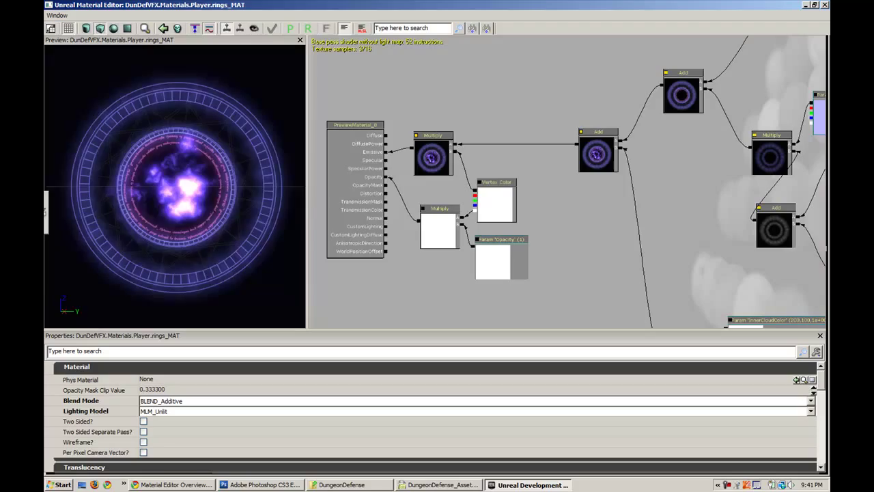
- Inspect the rings from several angles in the preview and review the complete node network
mouse_move(253, 172)
right_mouse_down()
mouse_move(253, 144)
mouse_move(253, 172)
right_mouse_up()
left_click_drag(253, 171, 212, 219)
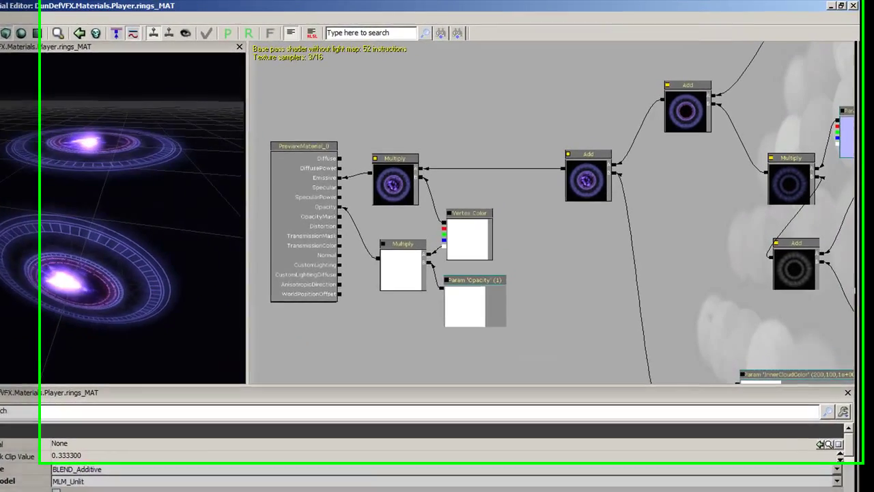
left_click_drag(187, 187, 181, 217)
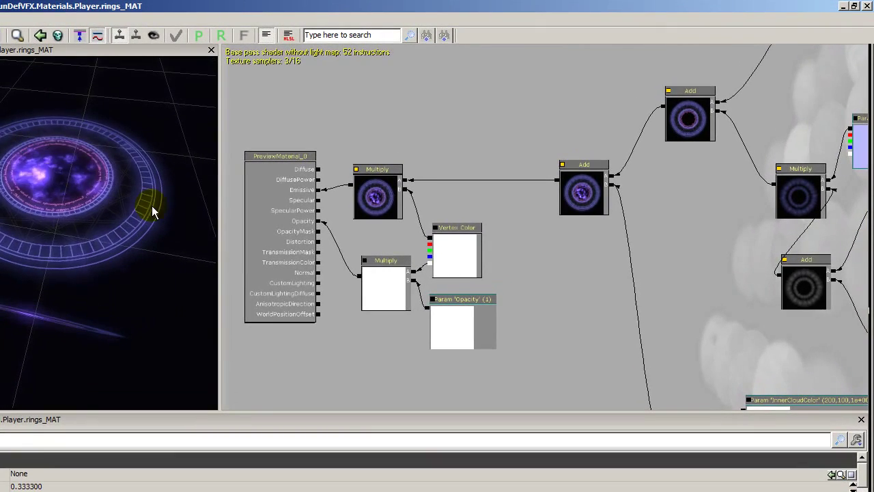
left_click_drag(557, 270, 365, 155)
scroll(365, 154, "down", 5)
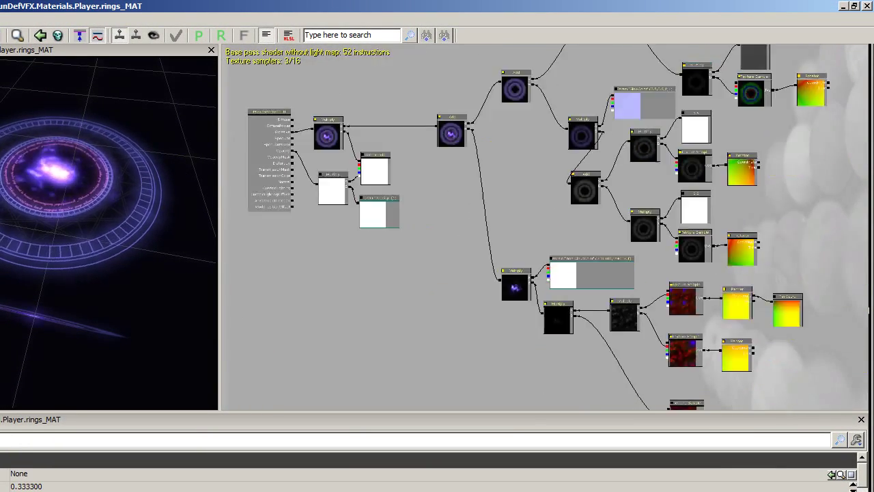
scroll(659, 75, "up", 1)
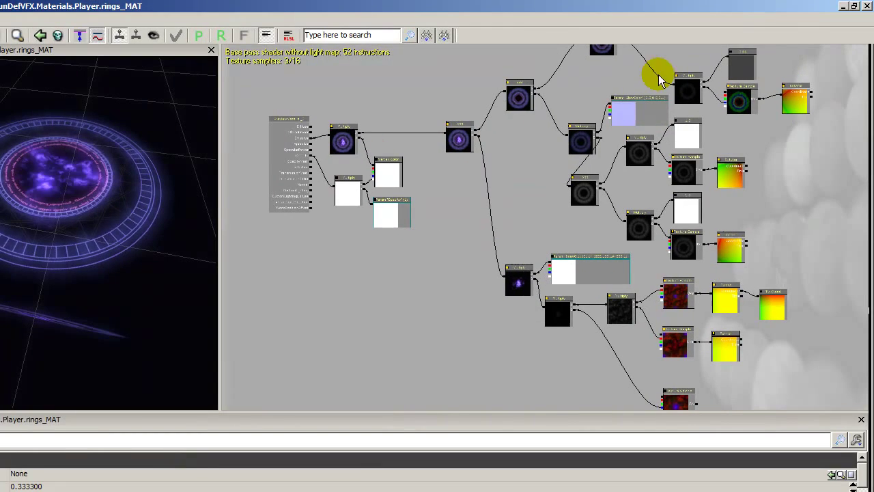
- Create a MaterialInstanceConstant named rings_BLUE_MIC in the Materials.Player group of the DunDefVFX package
left_click(861, 5)
left_click(510, 361)
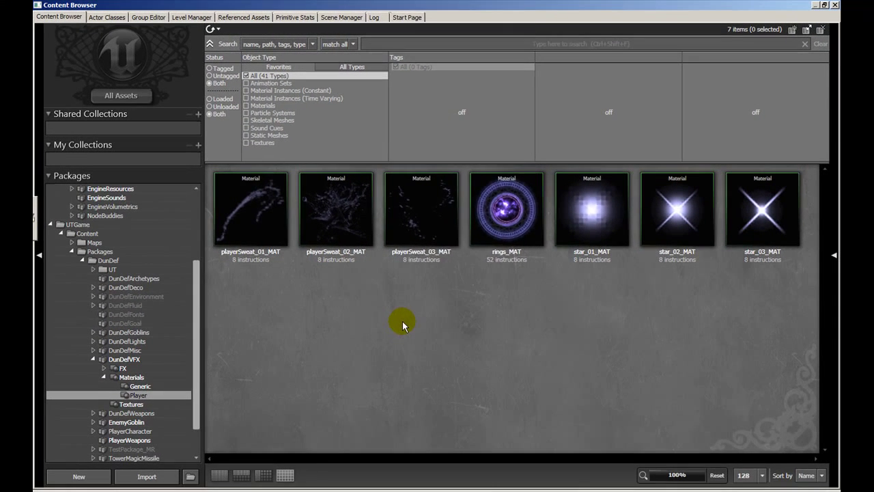
right_click(341, 390)
mouse_move(406, 317)
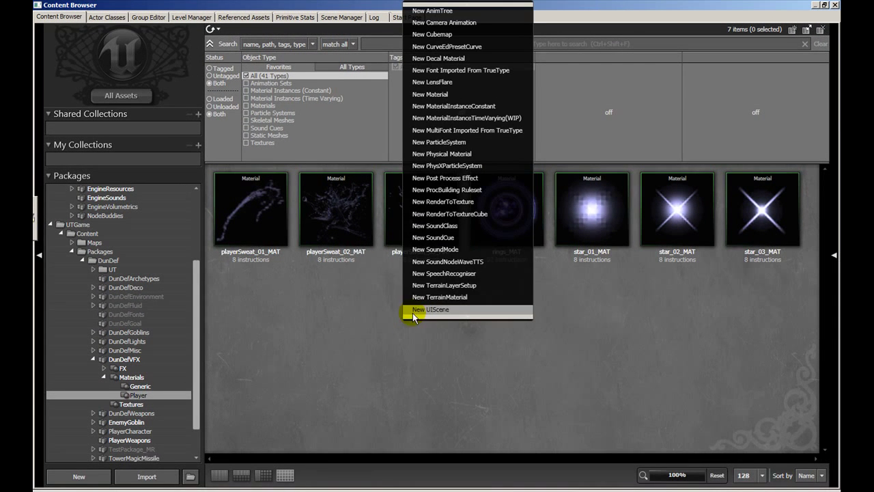
left_click(447, 109)
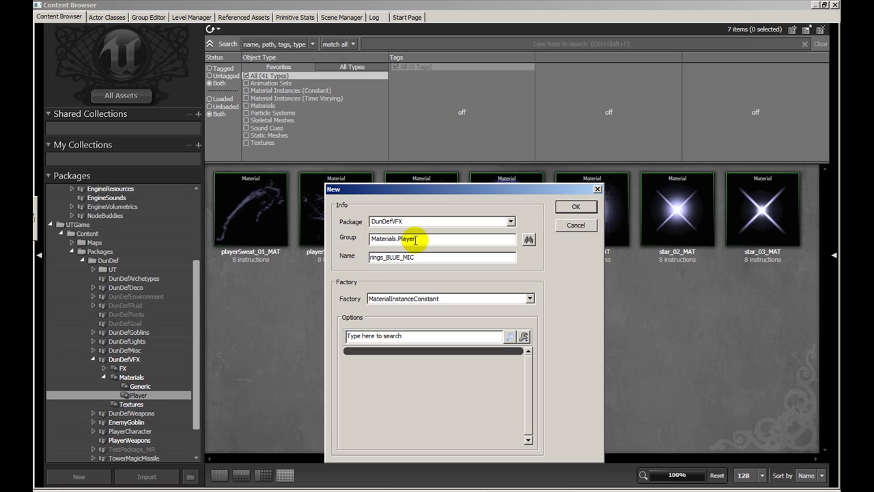
key("Return")
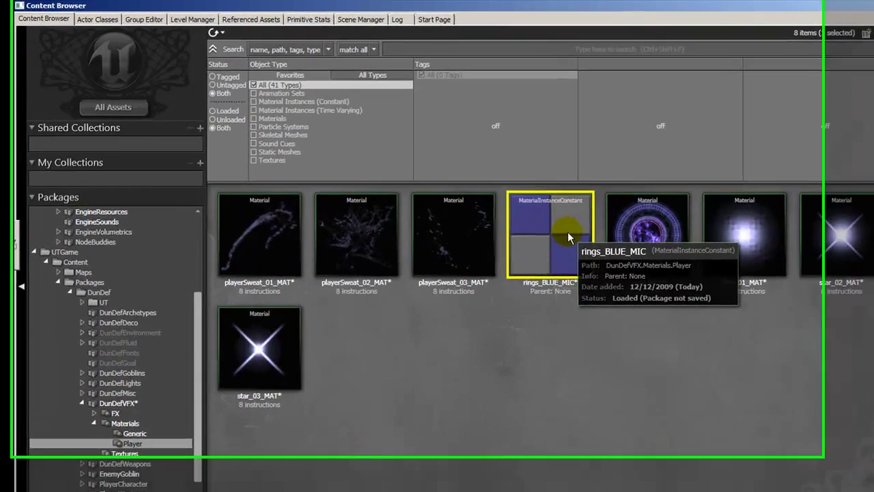
- Open rings_BLUE_MIC for editing and assign rings_MAT as its parent material
double_click(526, 203)
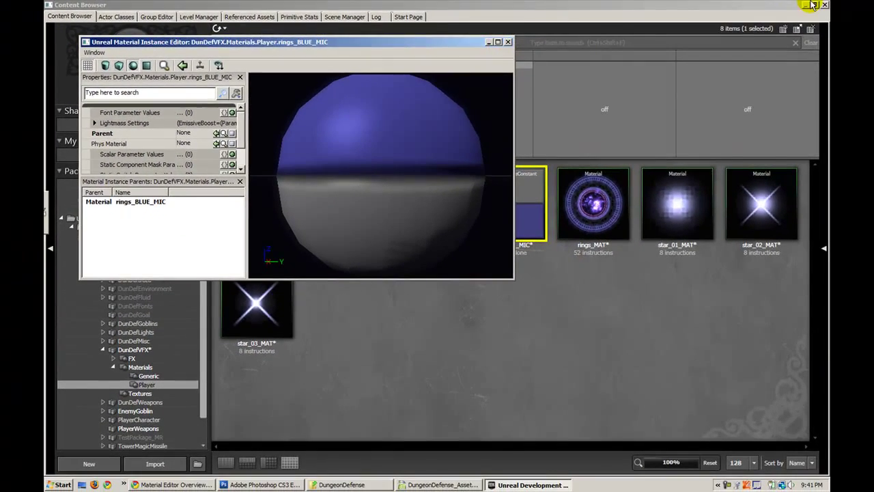
left_click(815, 5)
left_click(814, 5)
left_click(571, 303)
left_click(440, 45)
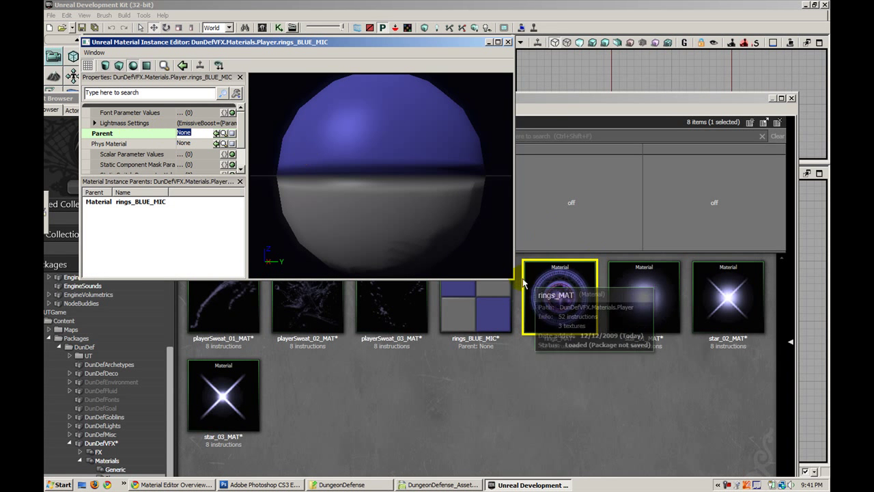
left_click_drag(512, 278, 539, 405)
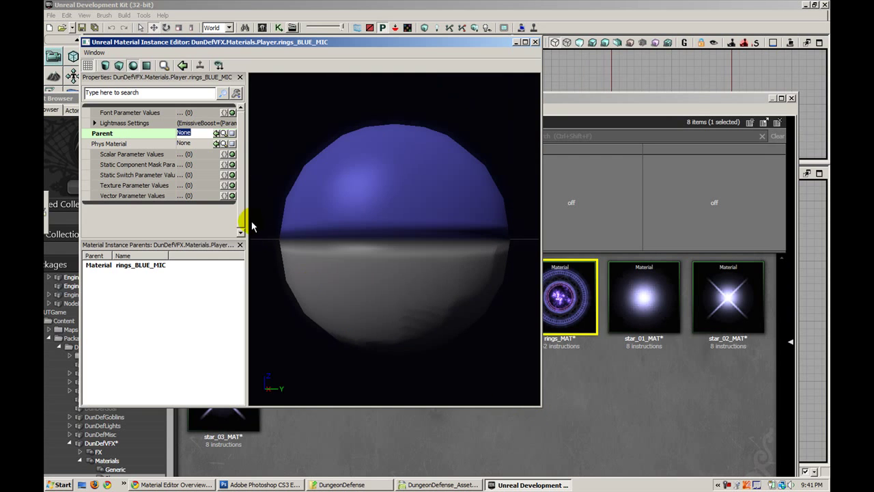
left_click_drag(245, 222, 285, 188)
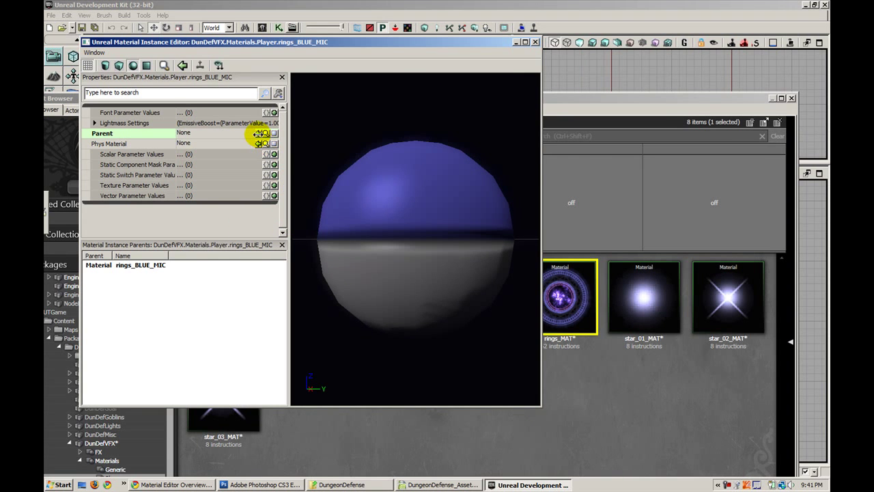
left_click(261, 133)
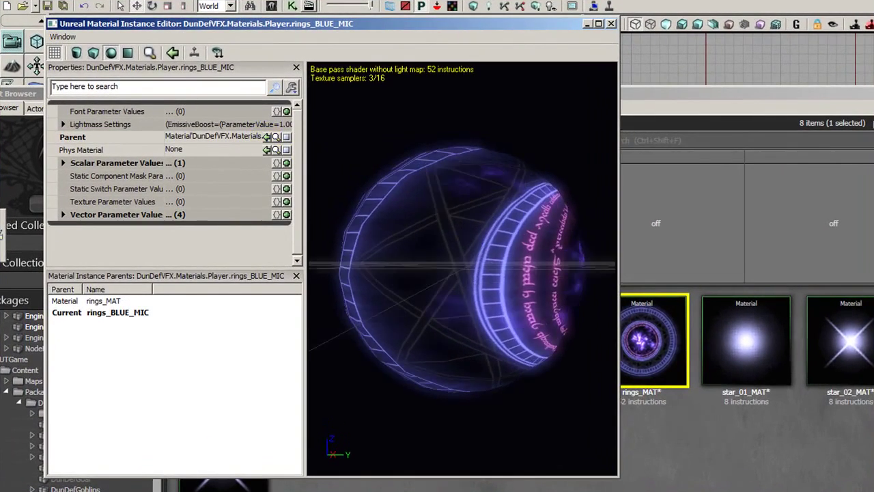
- Display the material instance on a cube and turn the preview to face the rings head-on
mouse_move(514, 236)
left_mouse_down()
mouse_move(478, 243)
mouse_move(515, 237)
left_mouse_up()
left_click(98, 57)
left_click_drag(435, 232, 396, 209)
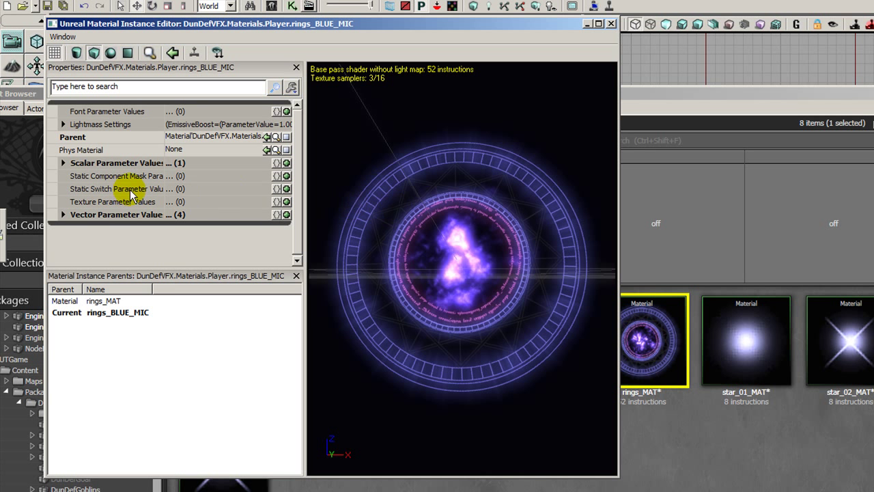
- Reveal the vector parameter values of rings_BLUE_MIC and enlarge the editor and its properties area
left_click(102, 216)
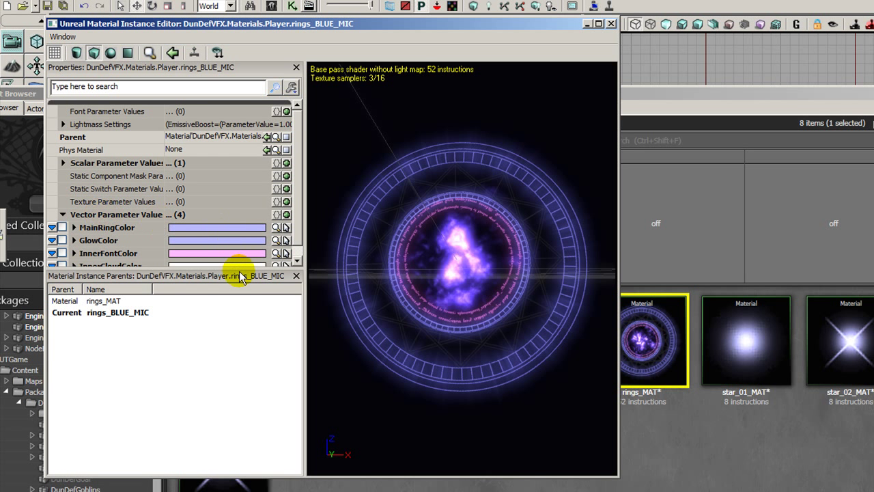
left_click_drag(239, 267, 233, 350)
left_click_drag(307, 347, 332, 342)
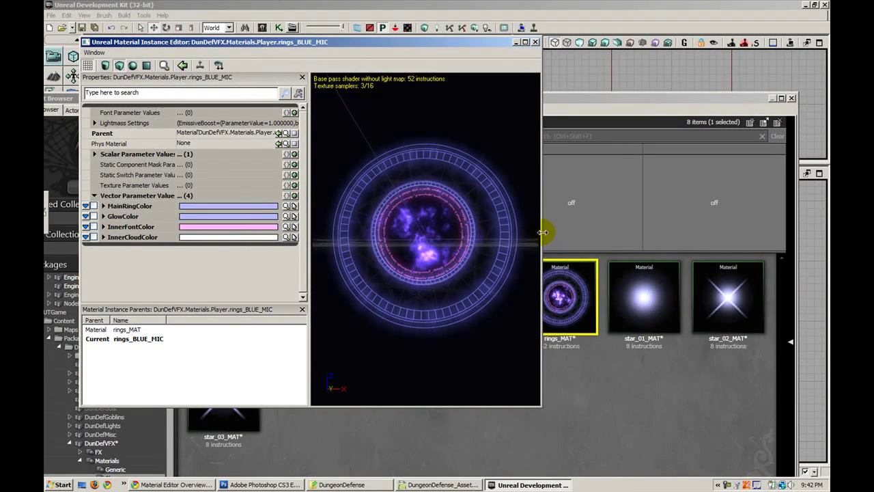
left_click_drag(543, 233, 560, 230)
left_click(548, 43)
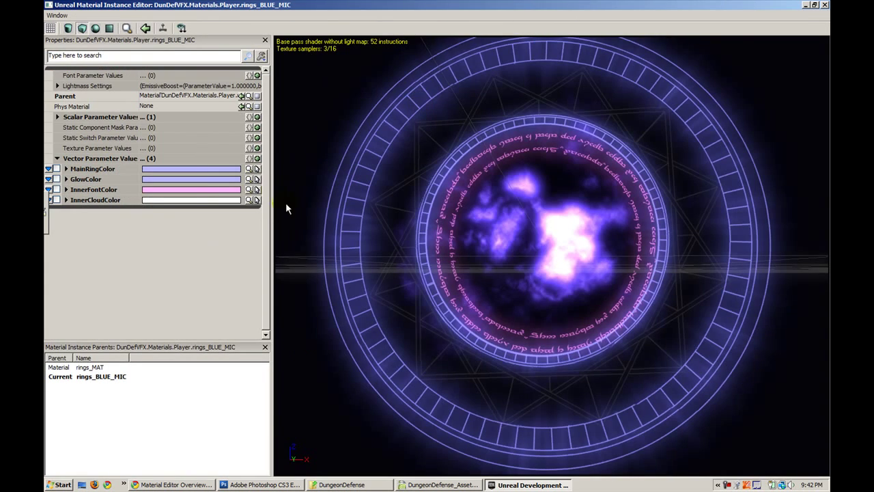
left_click_drag(272, 211, 319, 212)
- Expand MainRingColor, GlowColor, InnerFontColor and InnerCloudColor, enable all four overrides in rings_BLUE_MIC, and close its editor
left_click(67, 200)
left_click(66, 190)
left_click(66, 179)
left_click(67, 168)
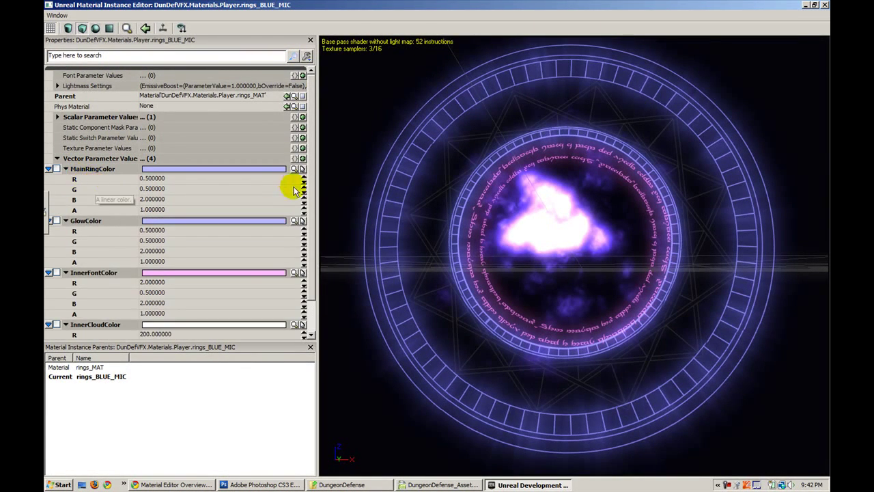
scroll(303, 190, "down", 3)
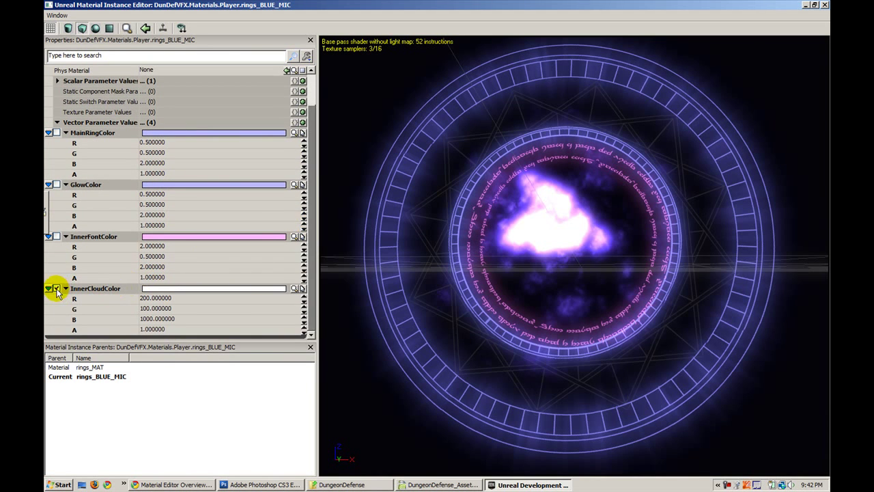
left_click(57, 289)
left_click(57, 236)
left_click(57, 185)
left_click(57, 132)
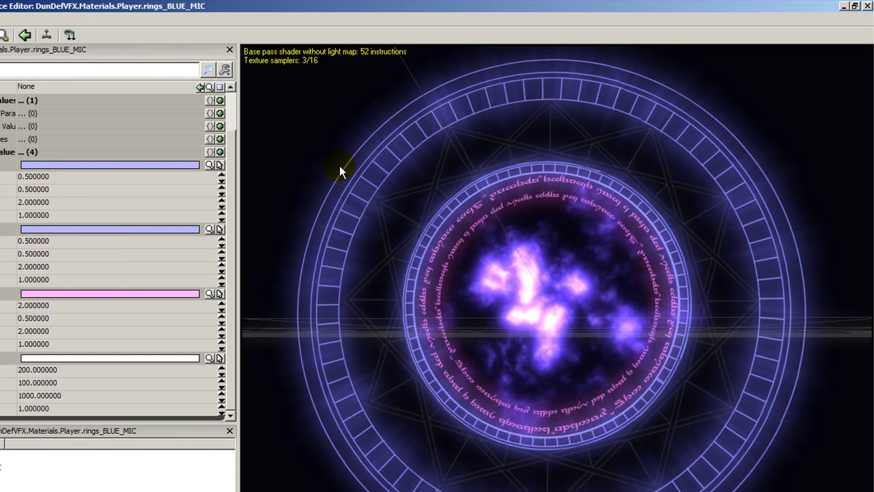
left_click(867, 7)
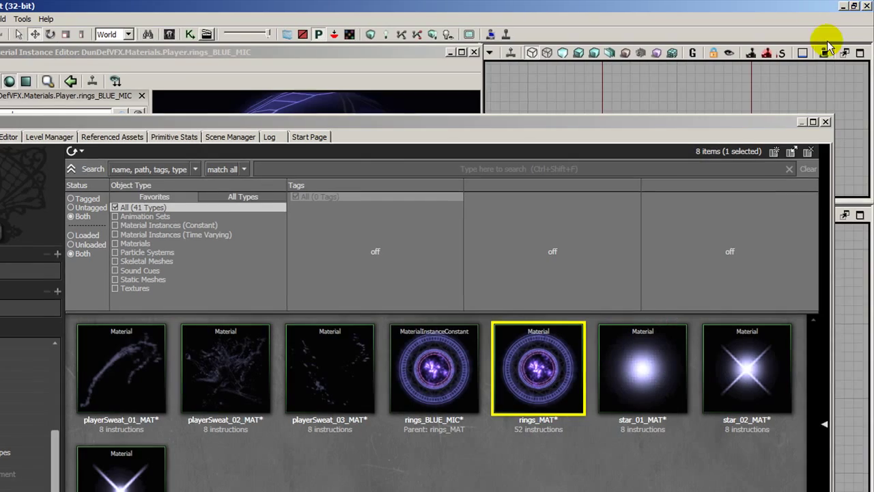
- Create a copy of rings_BLUE_MIC named rings_YELLOW_MIC in the same package and group
left_click(432, 373)
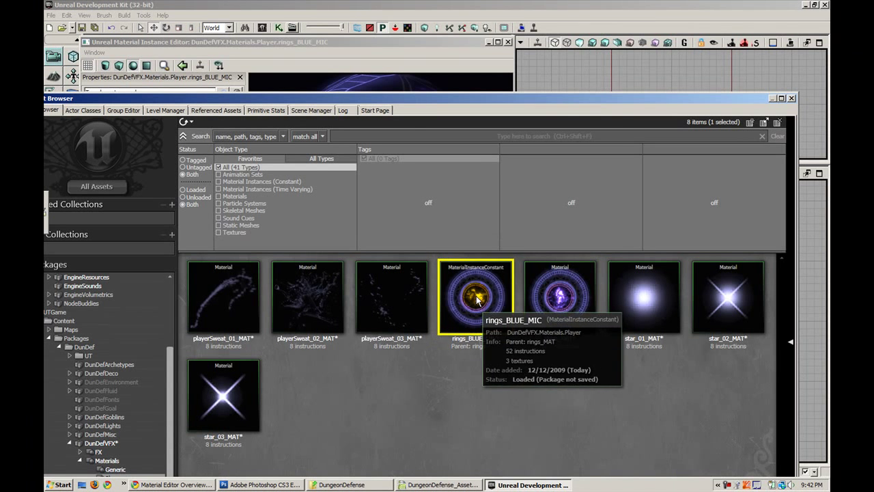
right_click(477, 298)
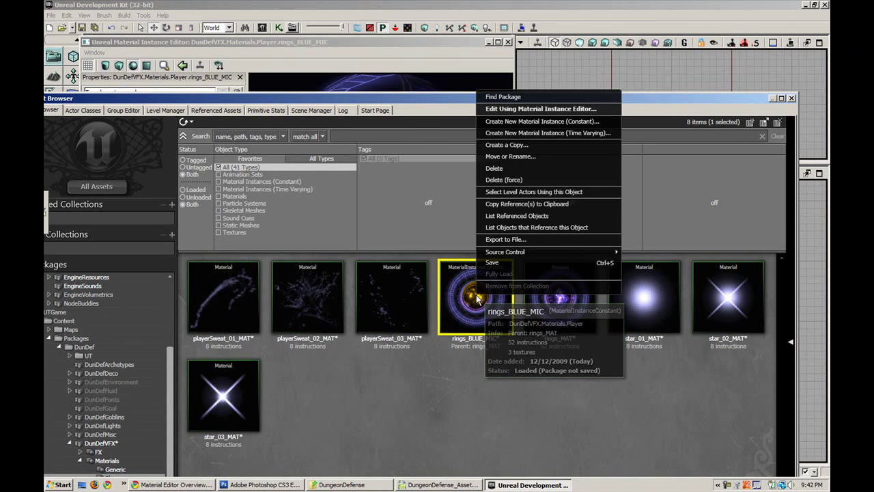
left_click(515, 152)
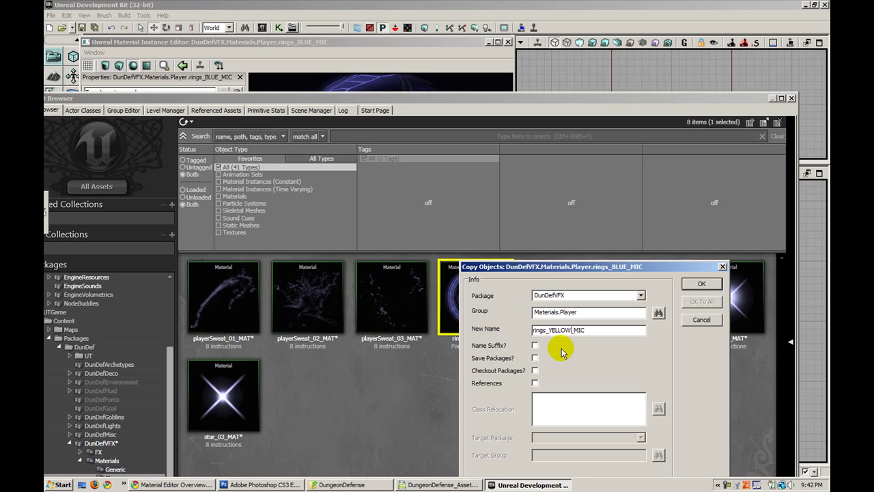
key("Return")
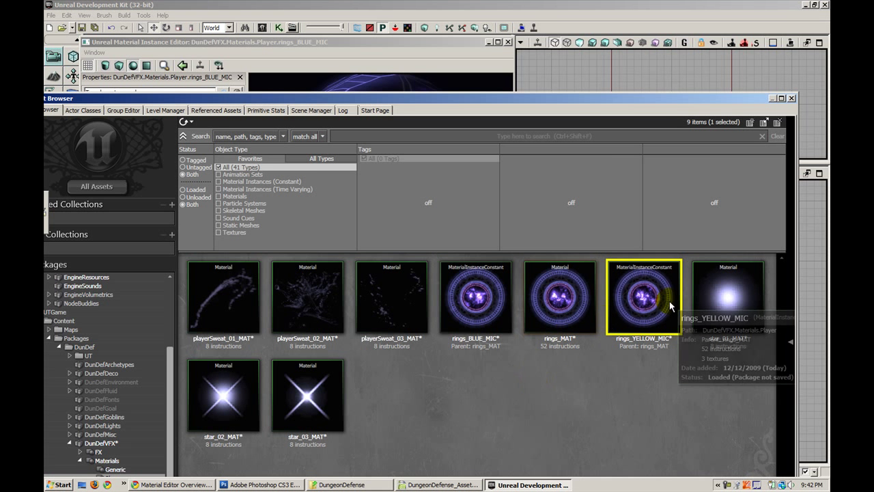
- Open rings_YELLOW_MIC for editing and expand its four vector color parameters to their R, G, B and A values
double_click(670, 307)
left_click(83, 158)
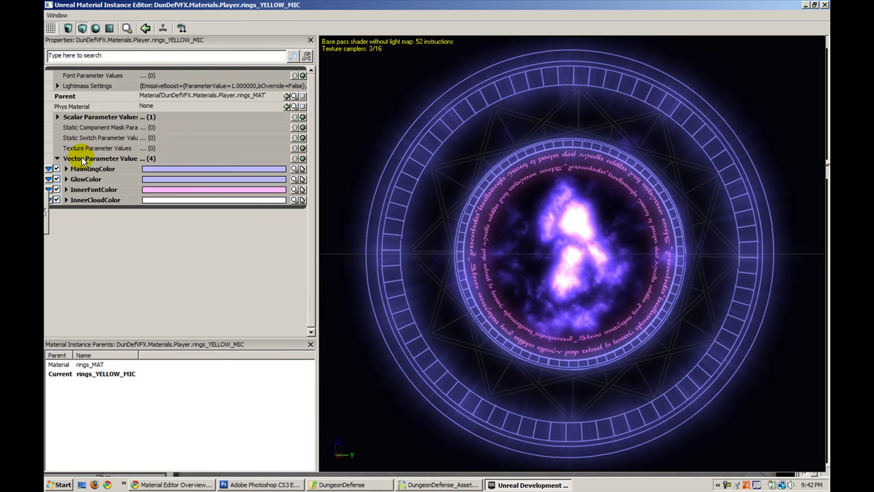
left_click(82, 202)
left_click(84, 191)
left_click(85, 179)
left_click(83, 169)
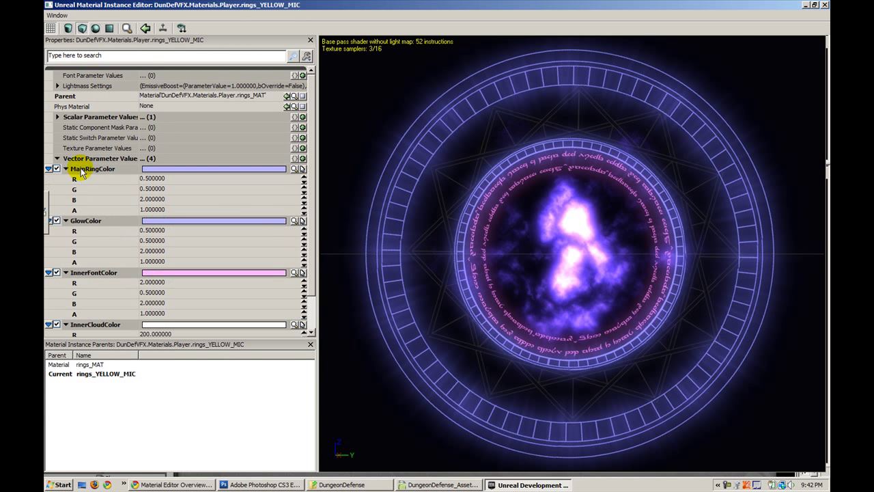
scroll(307, 229, "down", 2)
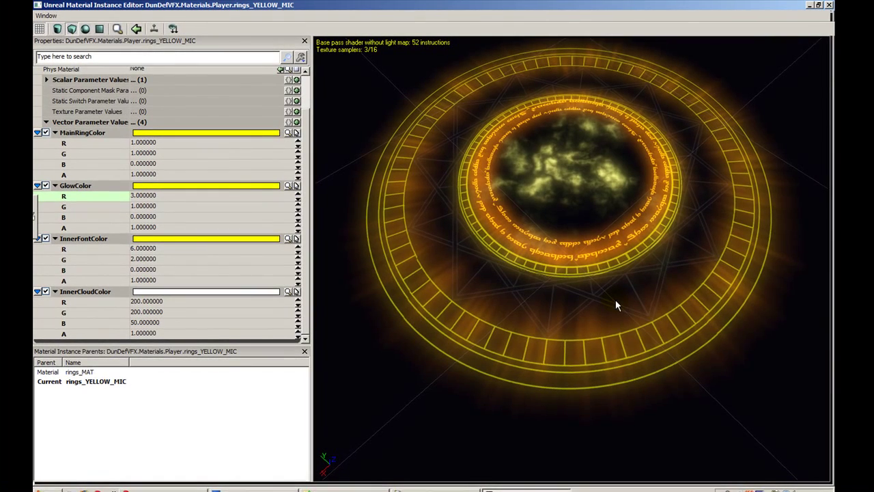
- Inspect the yellow rings material instance from several angles in the preview
left_click_drag(689, 91, 755, 90)
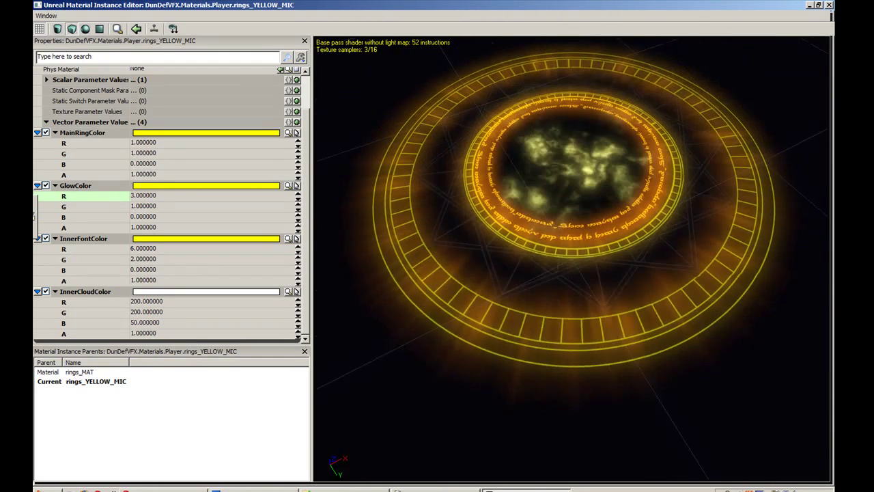
left_click_drag(755, 91, 813, 94)
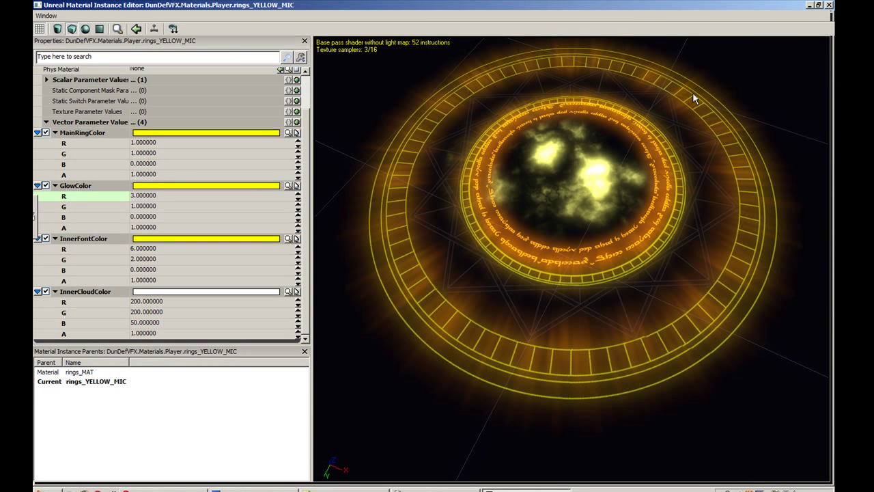
left_click_drag(672, 136, 672, 154)
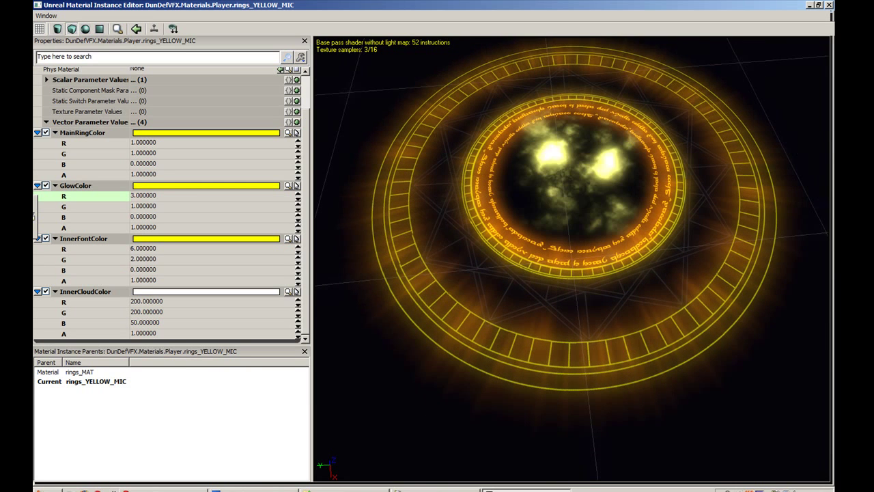
left_click_drag(671, 147, 671, 138)
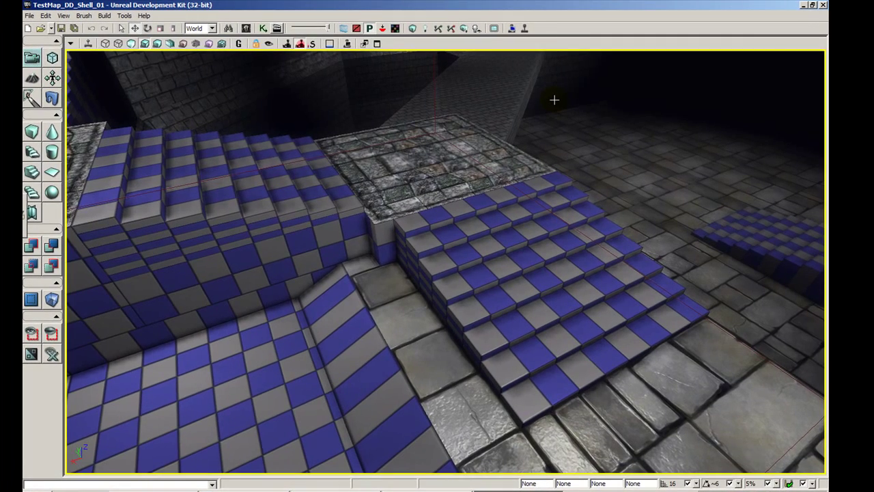
- Select the rings_RED_MIC material instance in the Content Browser and return to the level beside the checkered stairs
left_click_drag(475, 224, 570, 205)
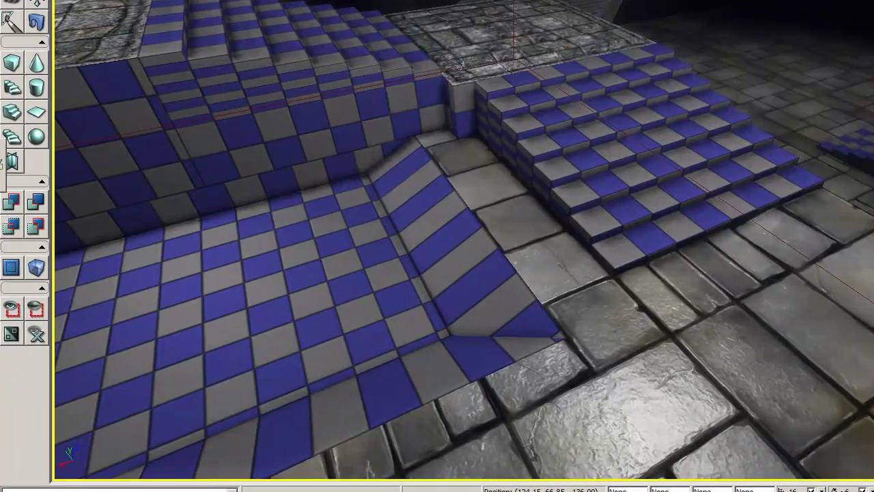
left_click_drag(464, 246, 464, 222)
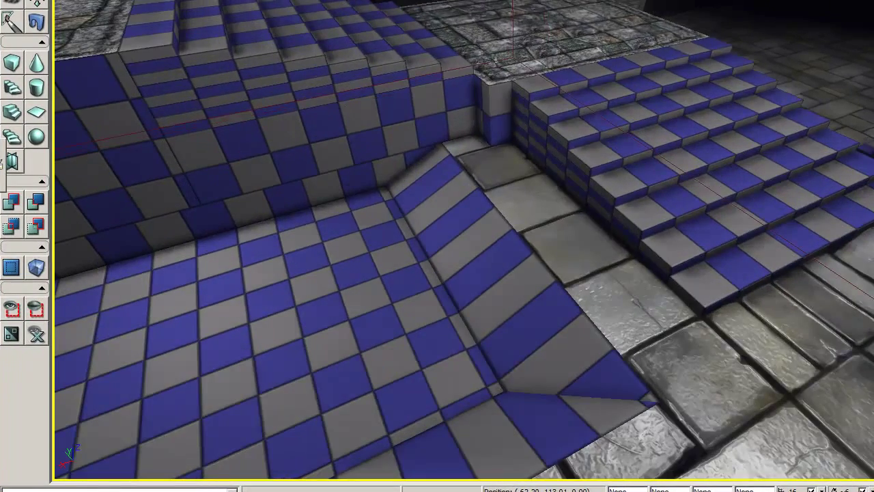
right_click_drag(553, 198, 552, 176)
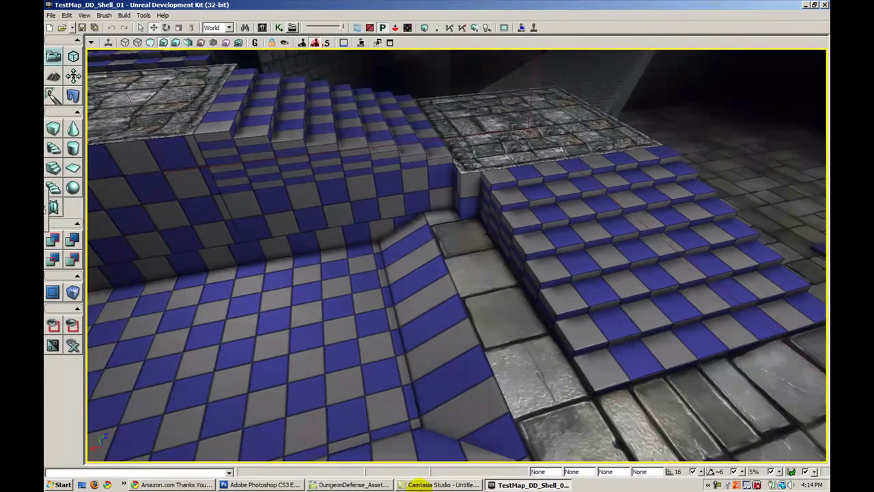
left_click(261, 27)
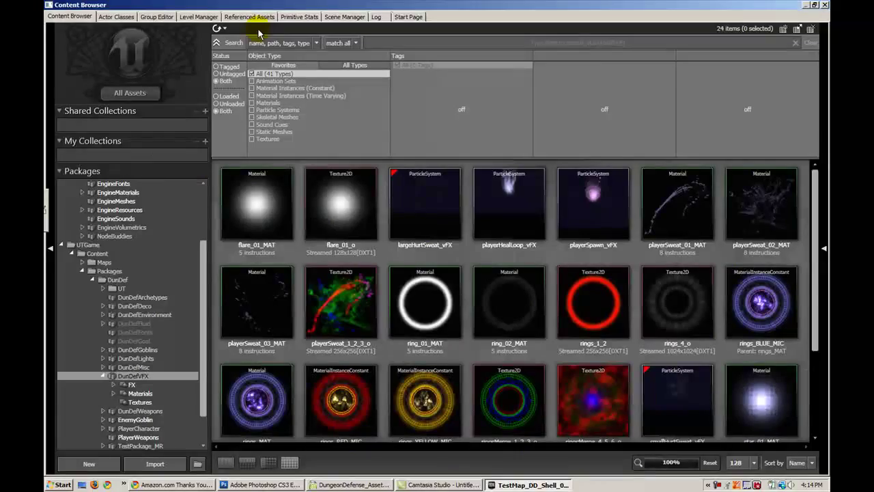
left_click(351, 402)
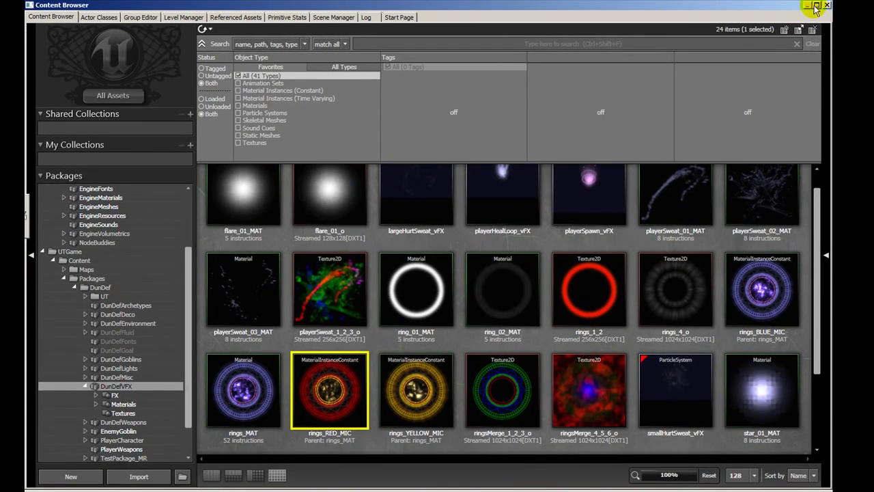
left_click(826, 5)
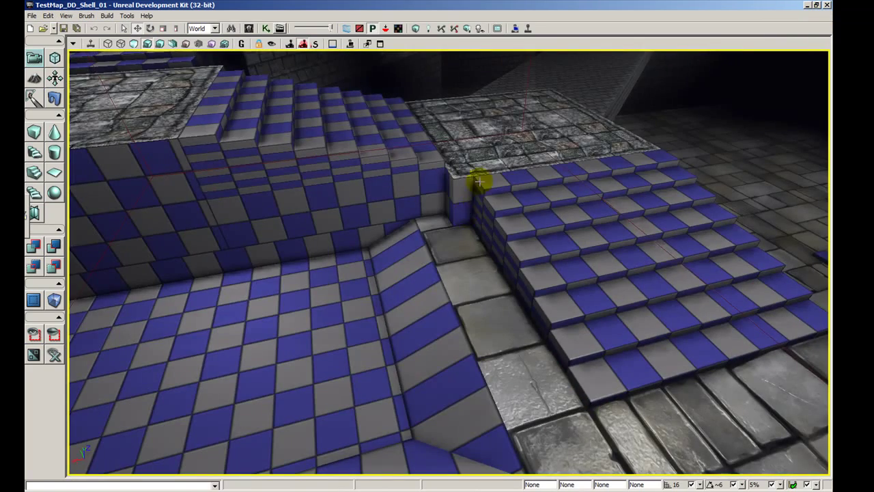
- Add a decal actor using rings_RED_MIC on the stone floor between the sloped edge and the stairs
right_click(467, 314)
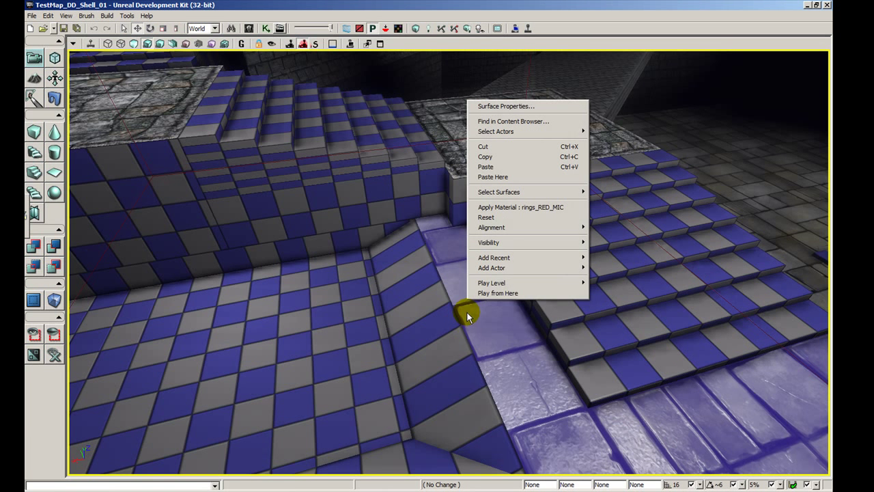
mouse_move(487, 268)
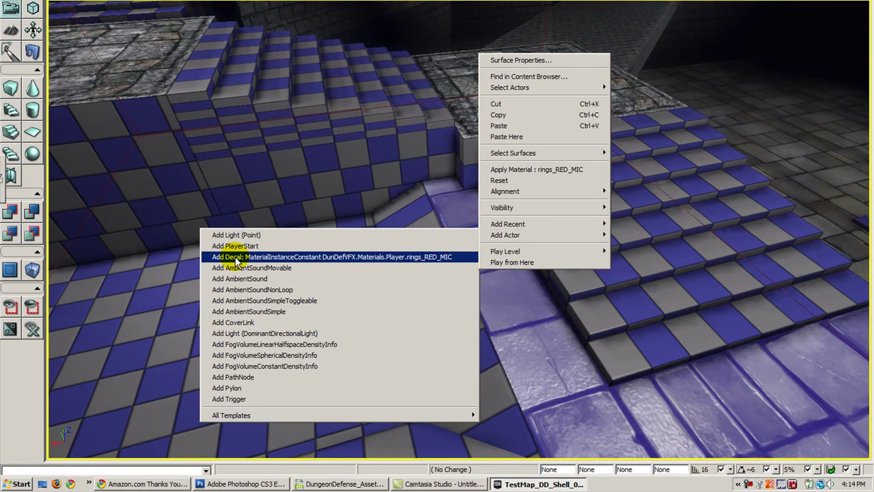
left_click(235, 257)
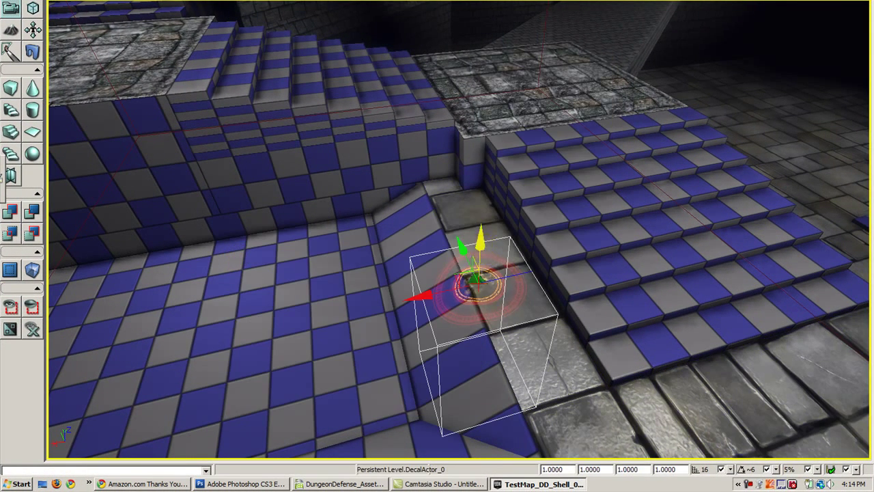
- Move the red rings decal vertically, down to the stone floor and back up above it
left_click_drag(476, 278, 560, 430)
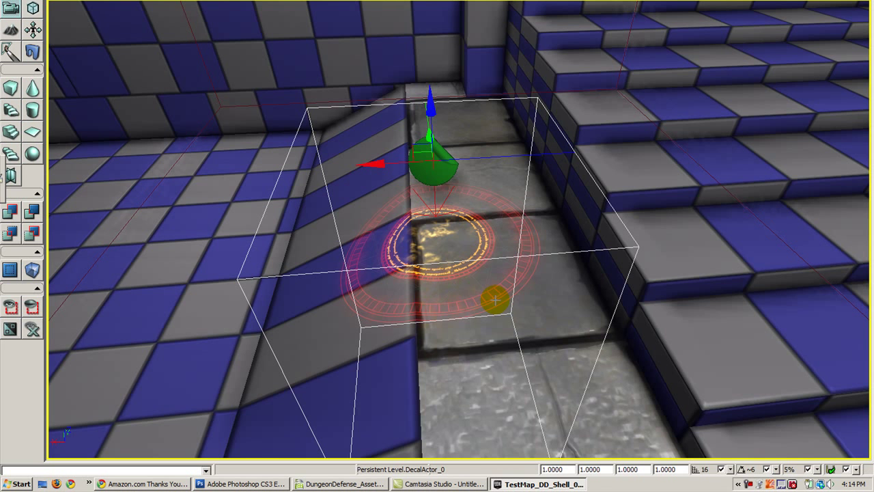
left_click_drag(424, 140, 457, 223)
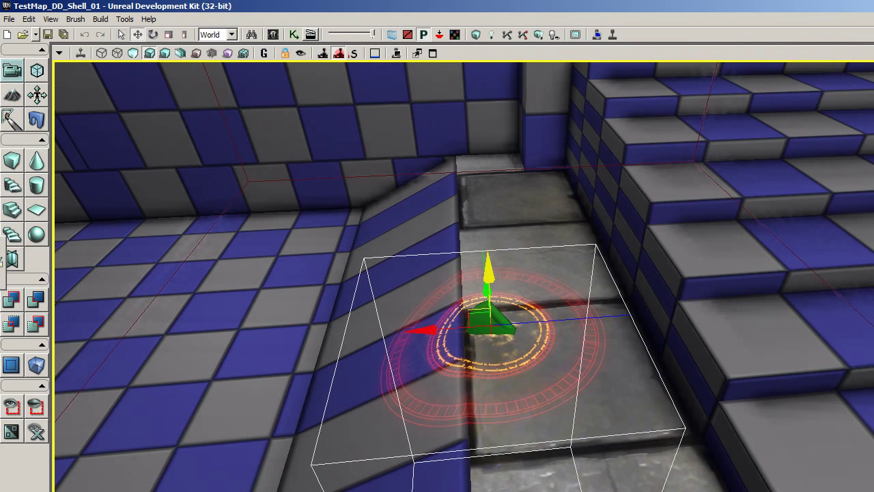
left_click_drag(489, 270, 489, 188)
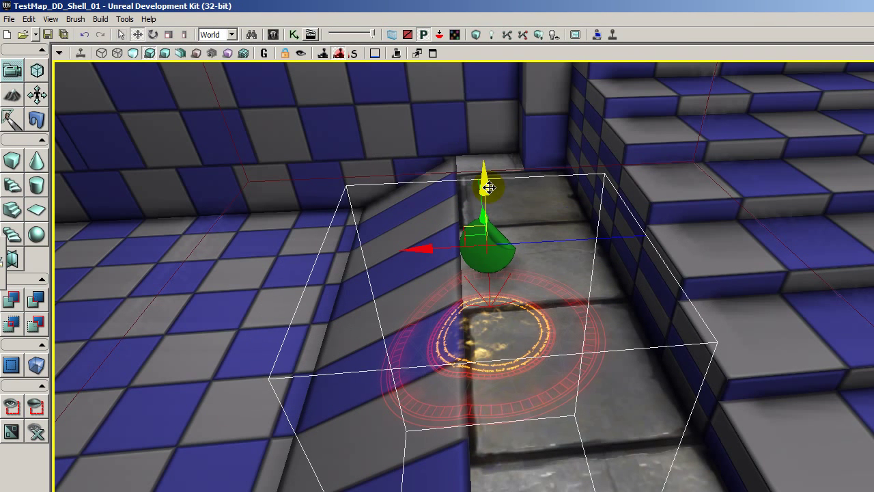
- Open the red rings decal's properties and expand its Decal settings under DecalActorBase
double_click(488, 185)
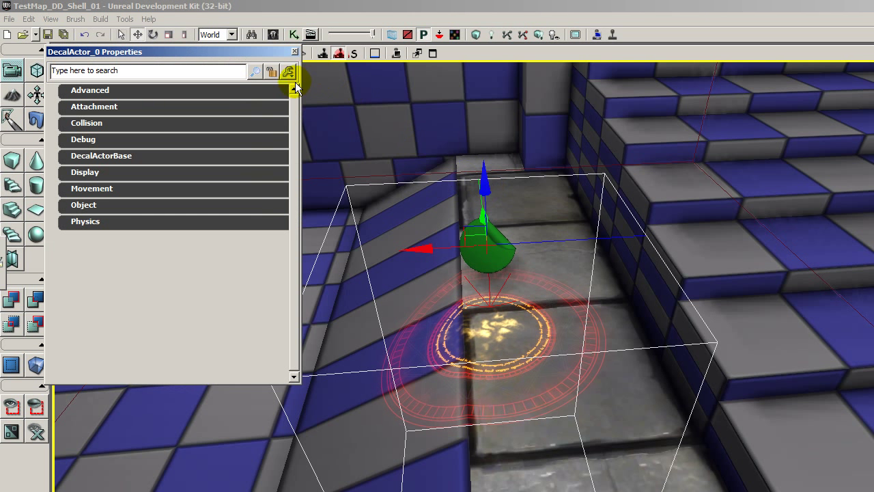
left_click_drag(299, 101, 322, 105)
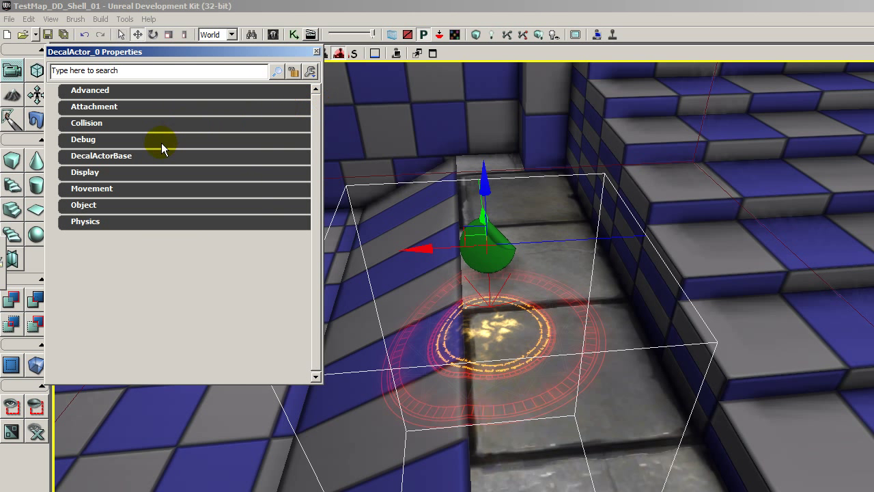
left_click(120, 157)
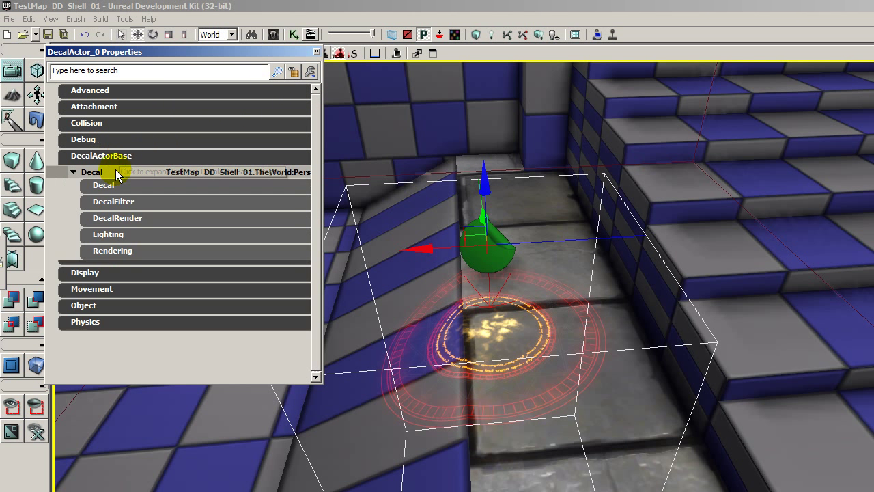
left_click(111, 184)
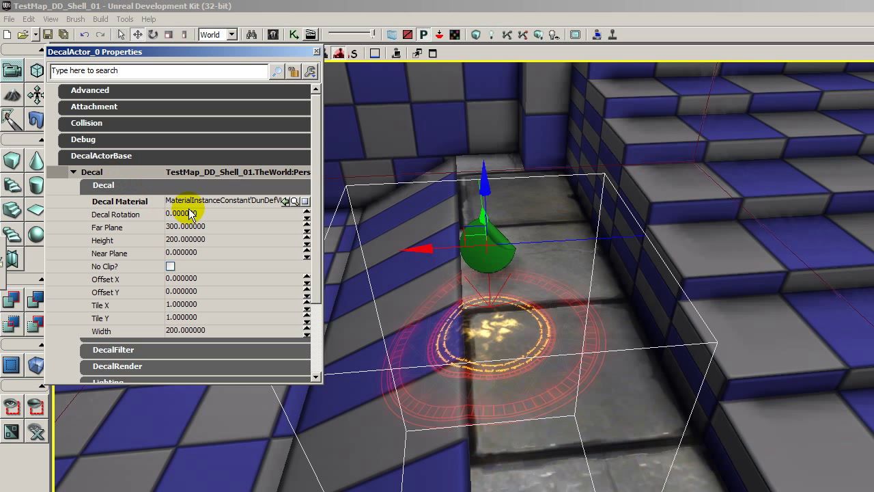
- Set the decal's Height and Width to 1000 each, check it in the level, and close its properties
left_click(212, 239)
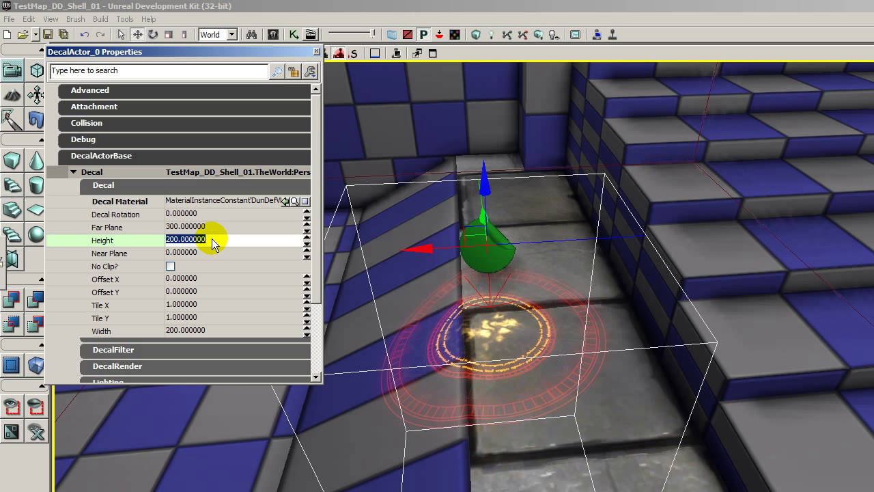
type("1000")
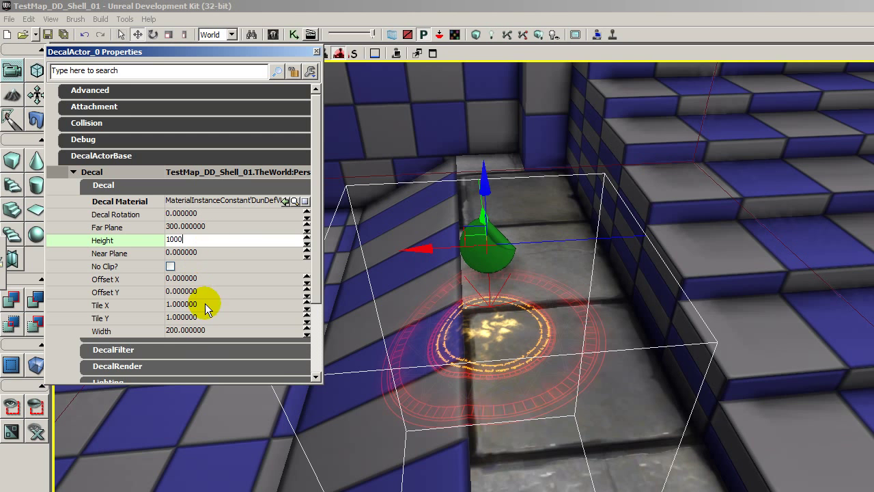
left_click(201, 330)
type("1000")
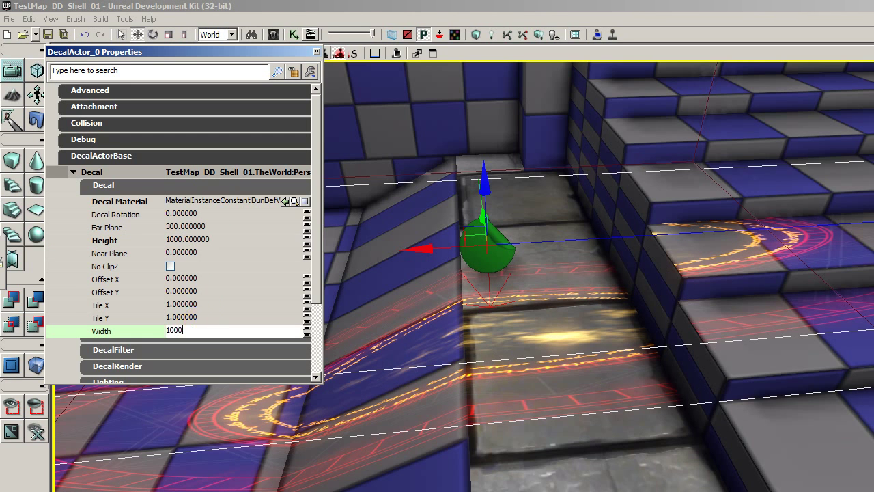
key("Return")
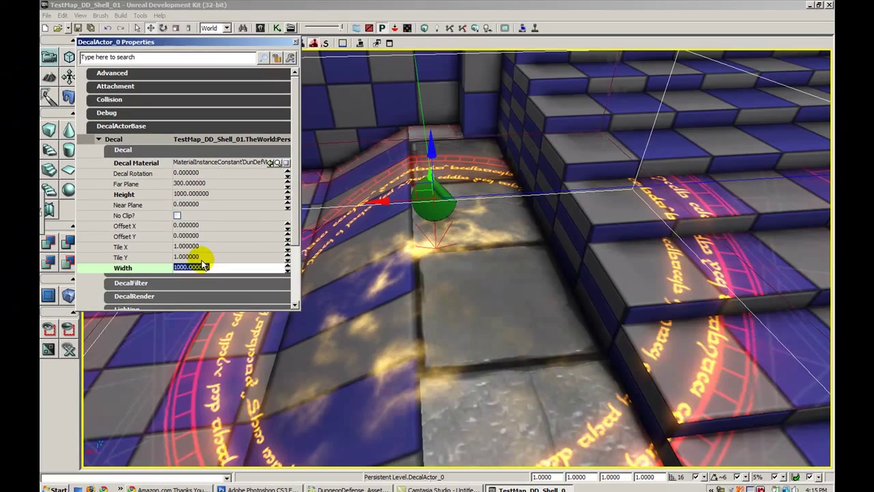
left_click_drag(578, 274, 578, 355)
right_click_drag(577, 274, 580, 253)
left_click_drag(619, 341, 635, 338)
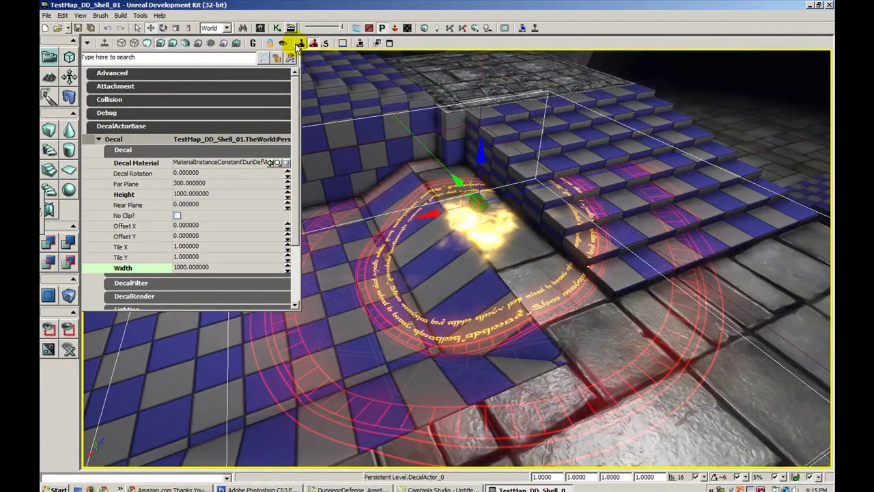
left_click(295, 42)
- Move the enlarged red rings decal along the floor toward the foot of the stairs and view its projection
left_click_drag(459, 182, 511, 235)
left_click_drag(500, 277, 565, 256)
left_click_drag(616, 194, 617, 191)
left_click_drag(606, 241, 625, 183)
middle_click_drag(625, 183, 683, 227)
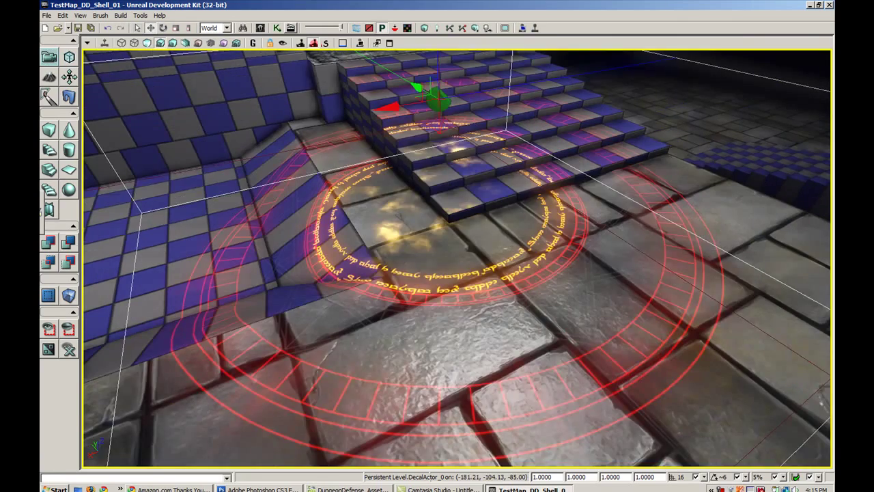
left_click_drag(605, 257, 603, 295)
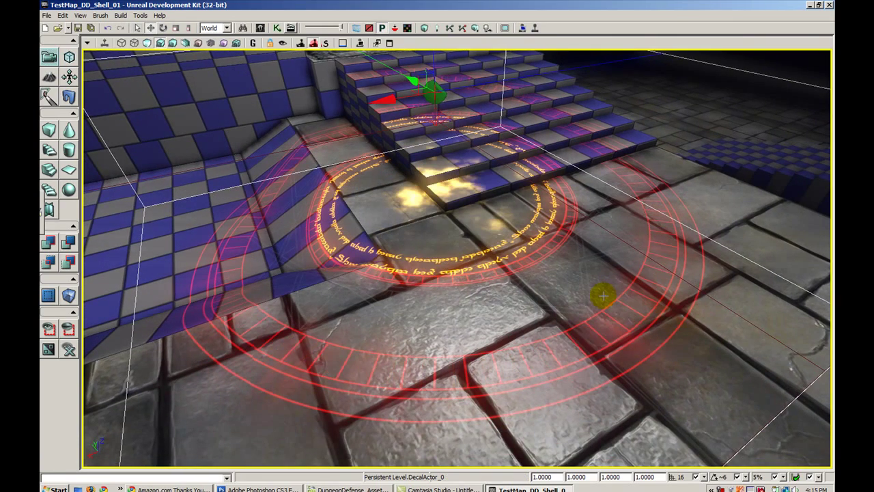
right_click_drag(565, 138, 564, 135)
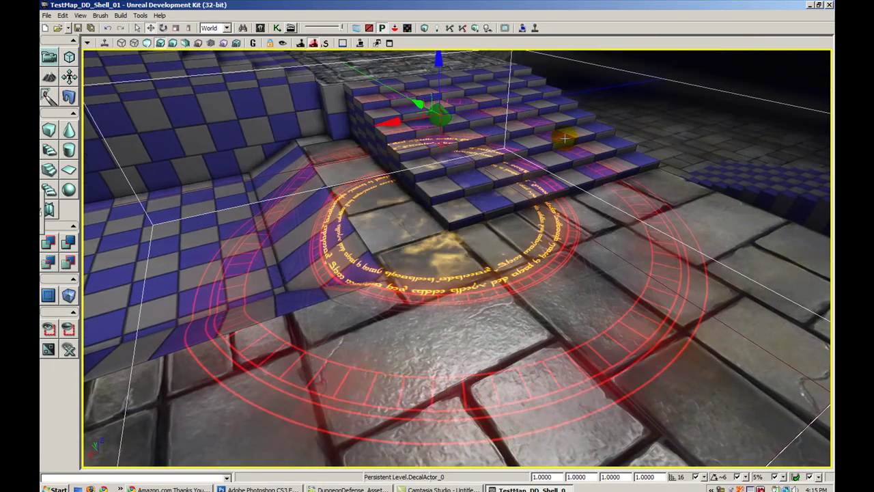